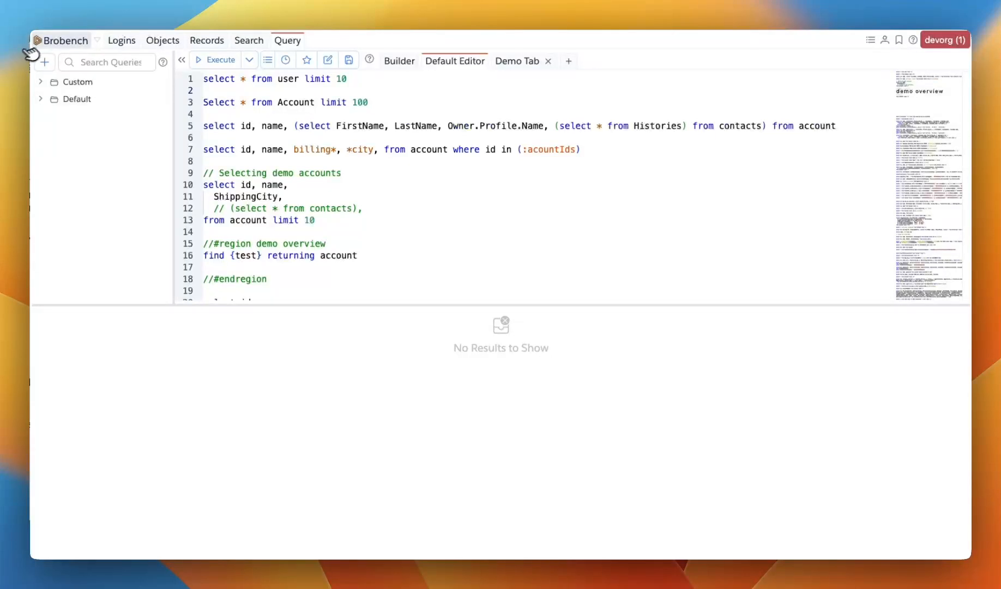
Open the DC Query module
click(44, 43)
mouse_move(59, 61)
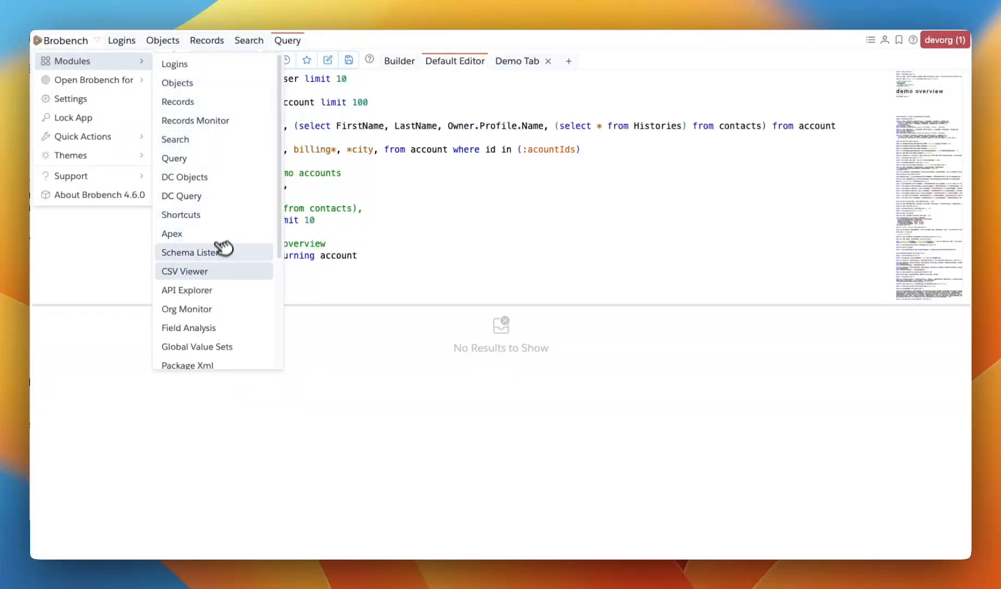
click(206, 196)
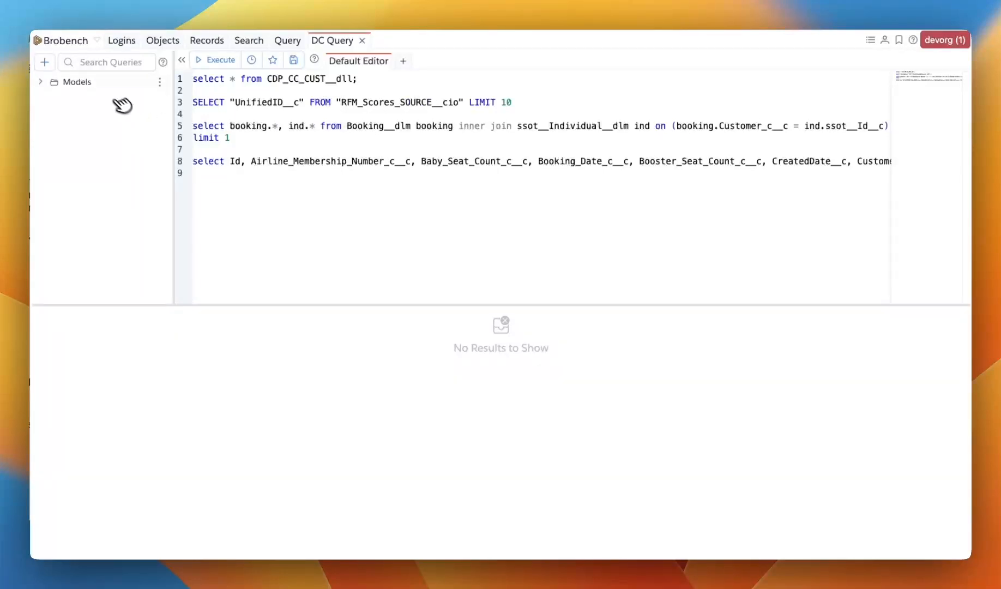
Compare the standard Query module's editor with the DC Query editor, returning to DC Query
click(277, 44)
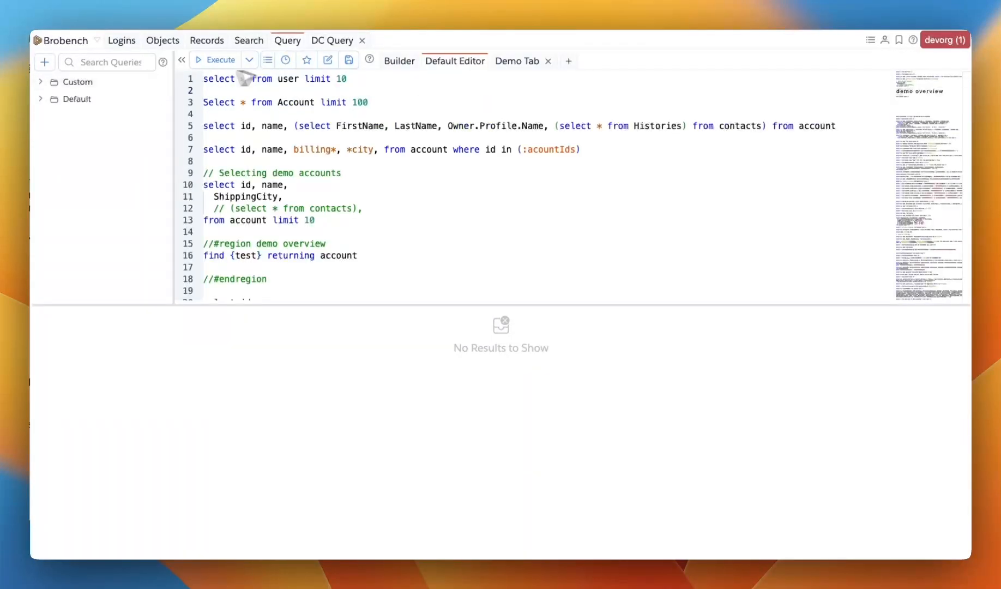
click(271, 91)
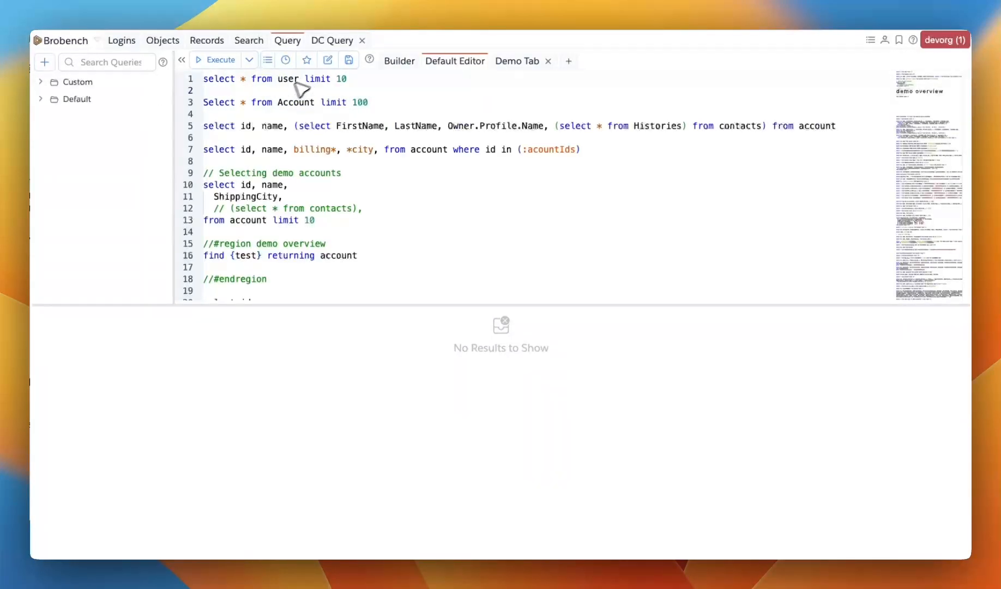
click(332, 41)
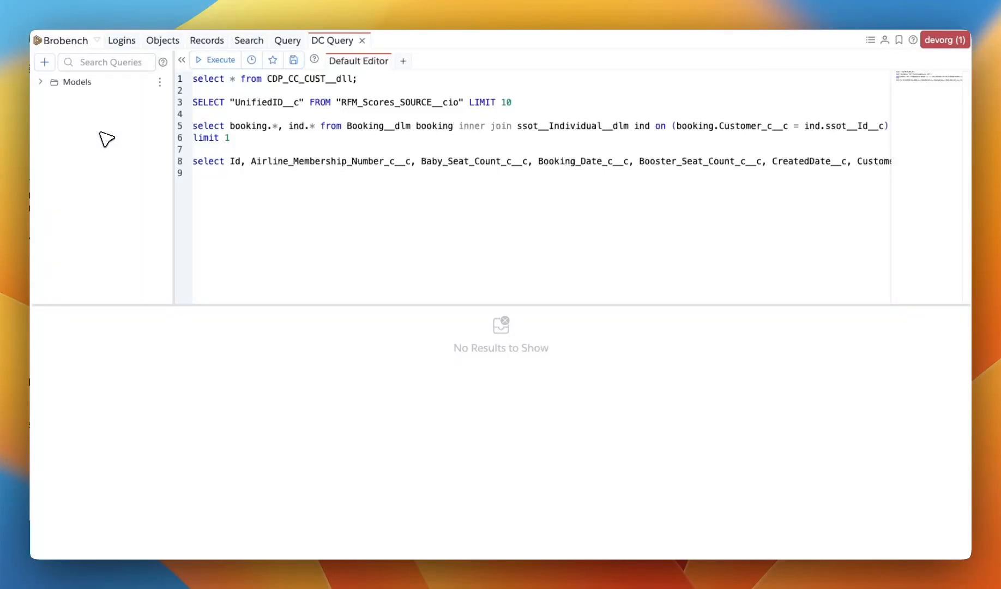
click(185, 62)
click(41, 61)
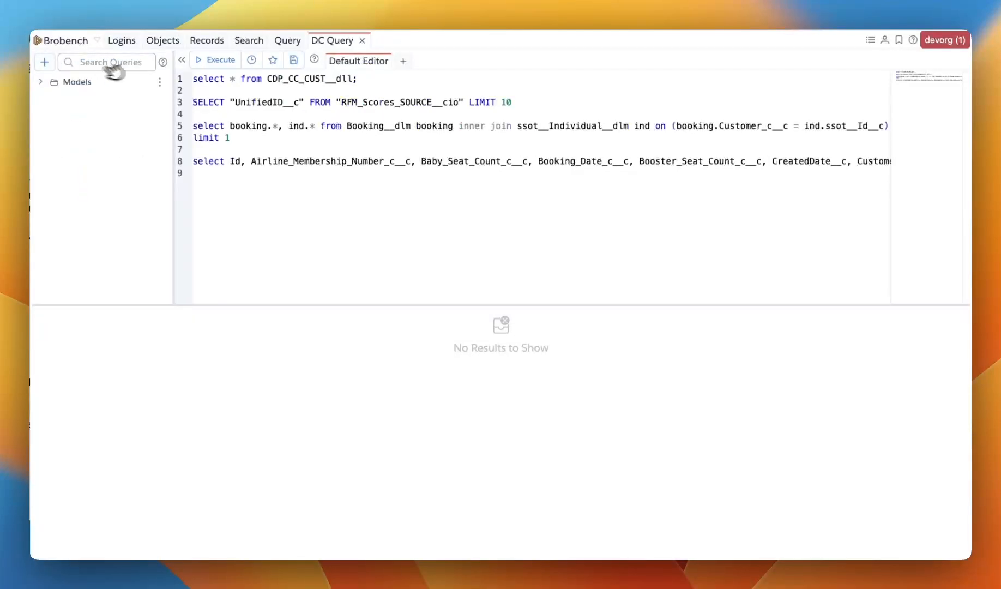
click(183, 60)
click(42, 60)
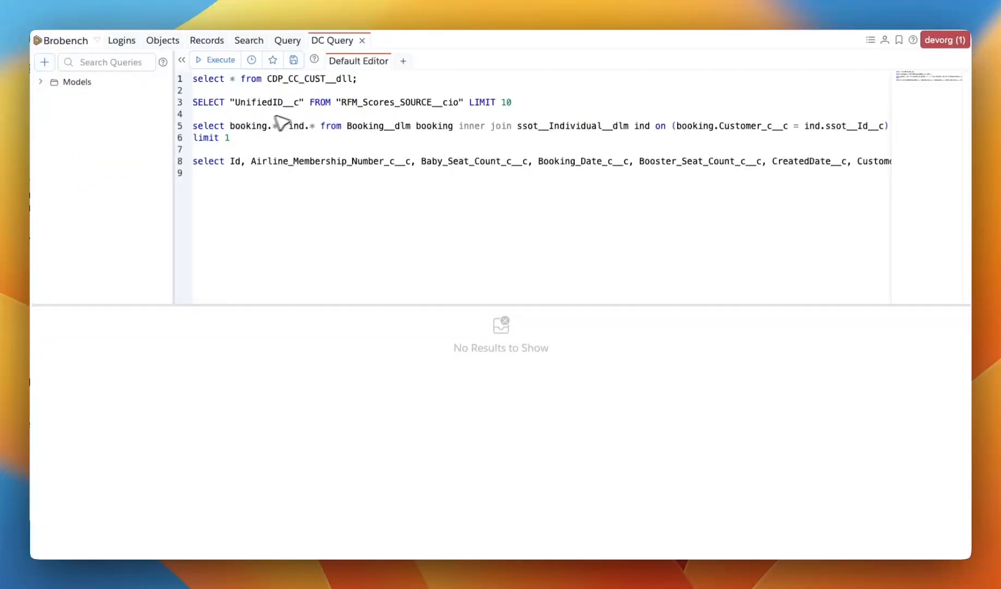
drag(833, 202, 157, 85)
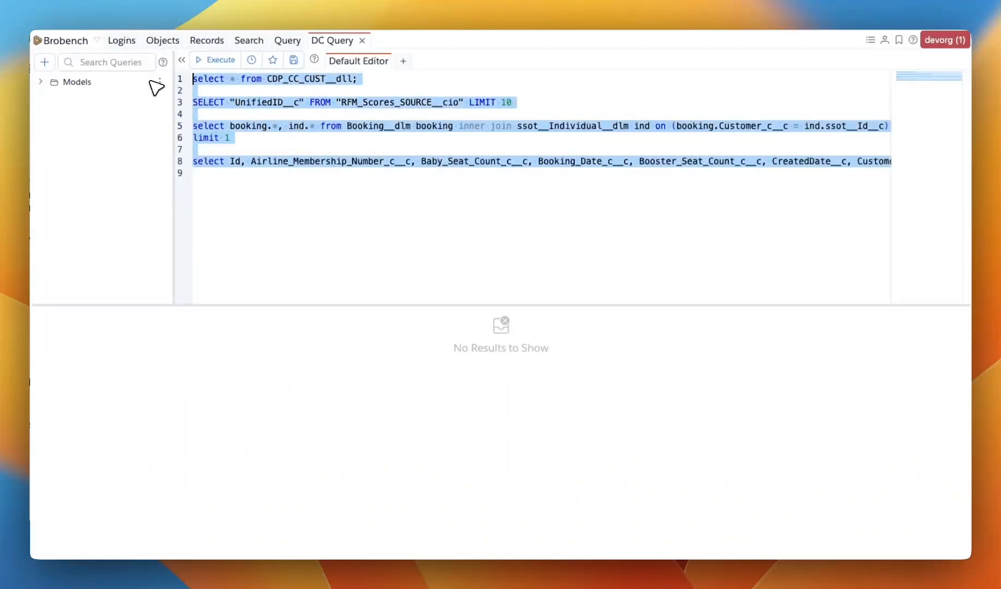
click(242, 91)
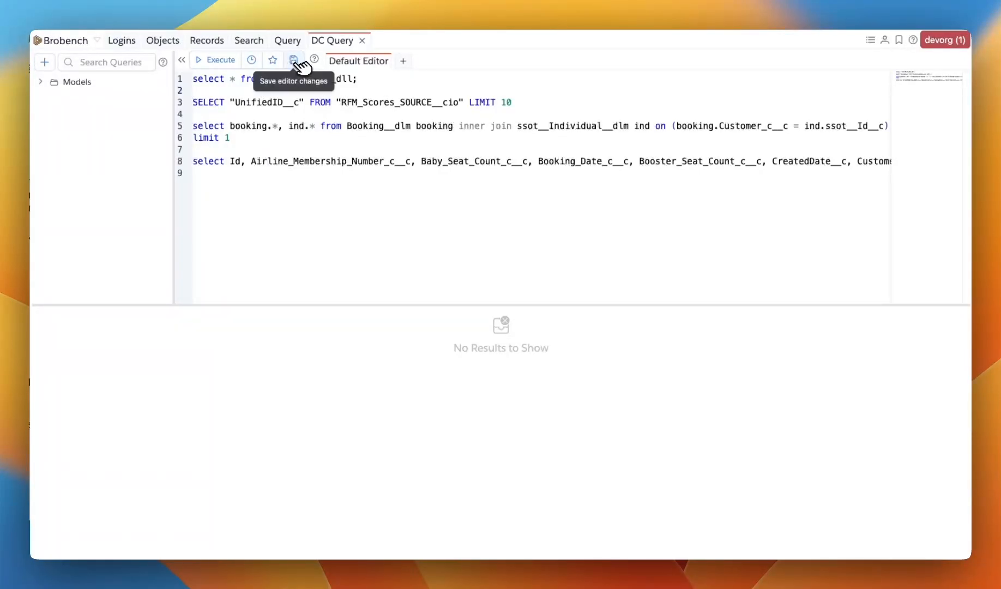
Review the recent query history and the list of saved favourite queries in DC Query
click(253, 60)
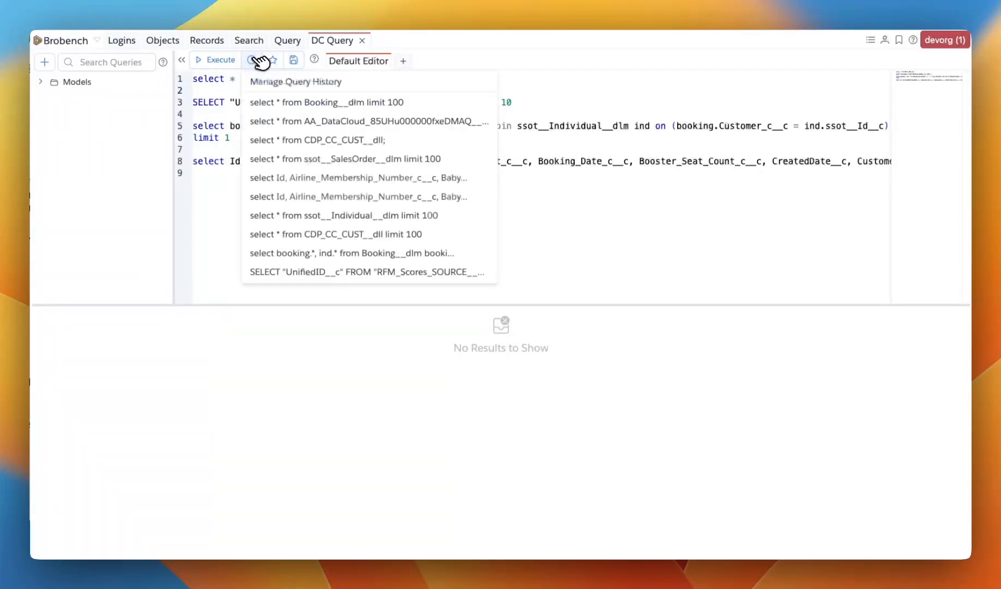
click(224, 105)
click(272, 60)
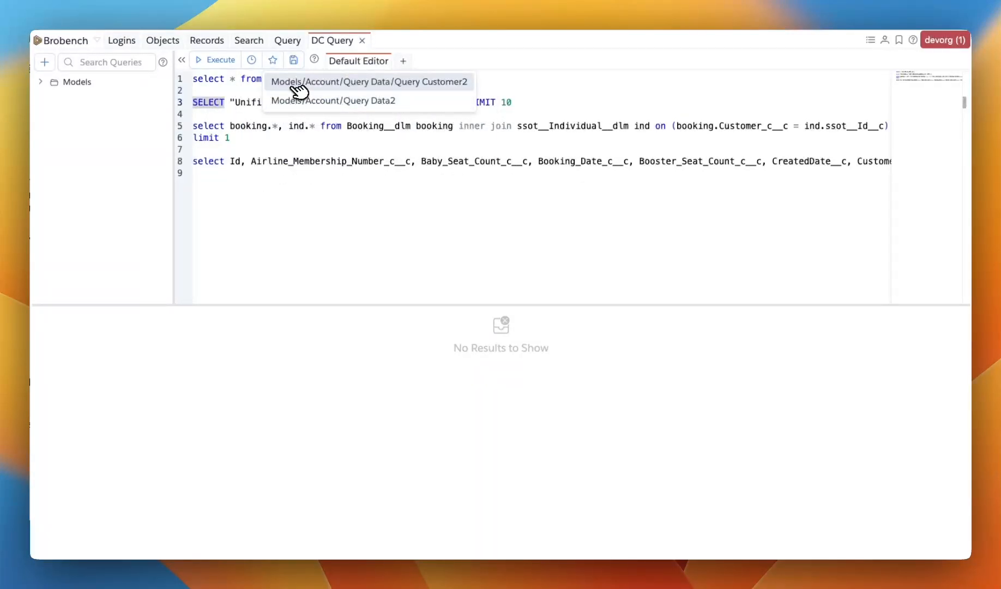
click(235, 91)
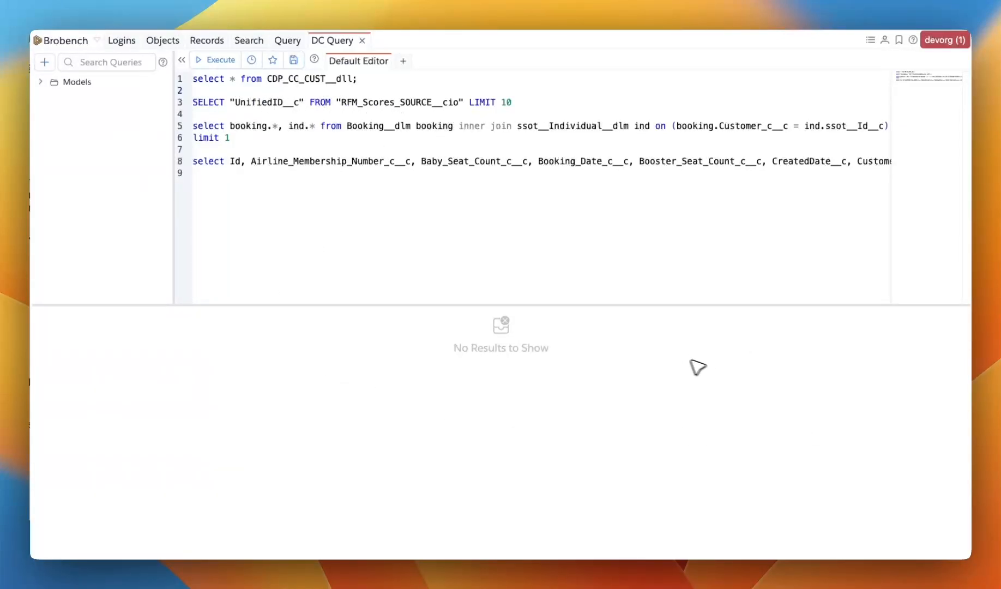
drag(691, 360, 412, 348)
click(413, 349)
drag(565, 353, 431, 340)
click(430, 340)
click(365, 201)
Create a new DC Query editor named Demo Editor, and return to the Default Editor
click(403, 61)
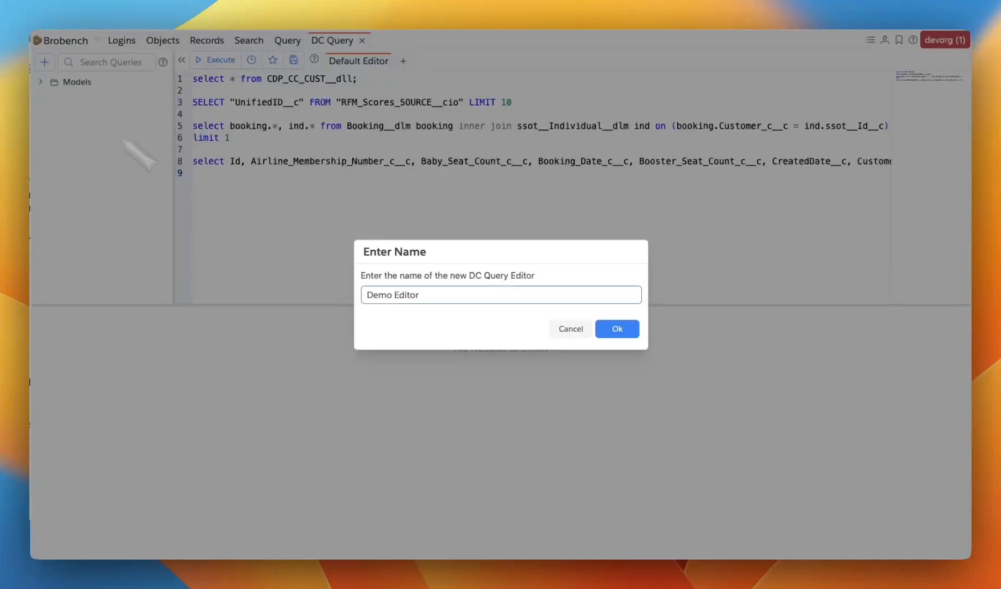
click(616, 329)
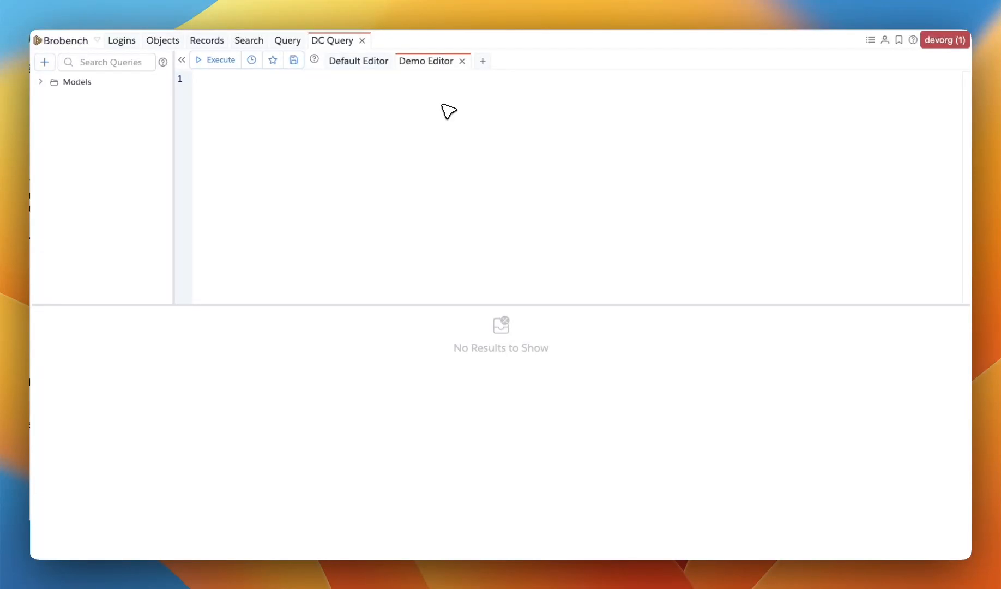
click(361, 64)
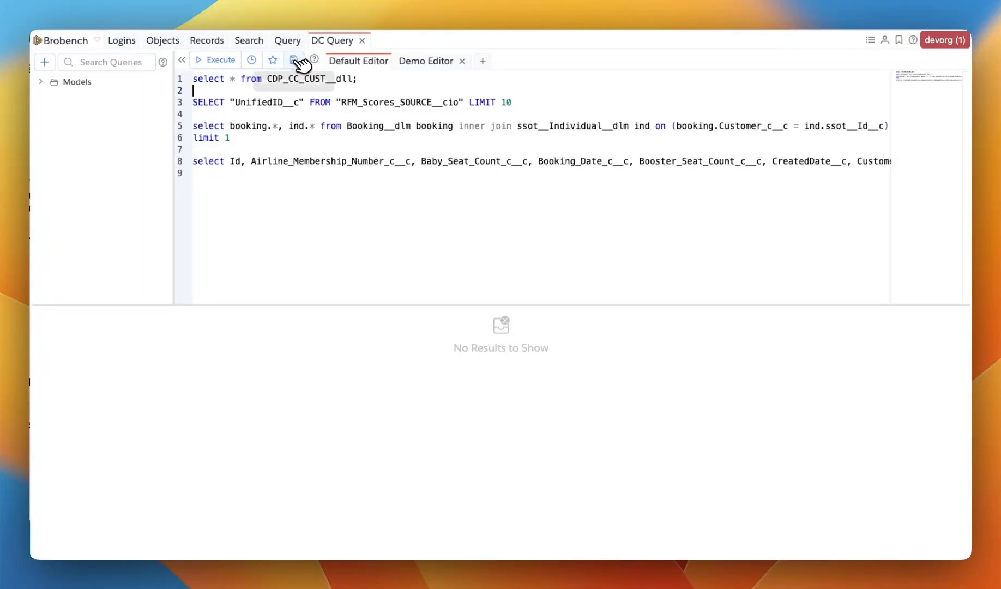
click(295, 98)
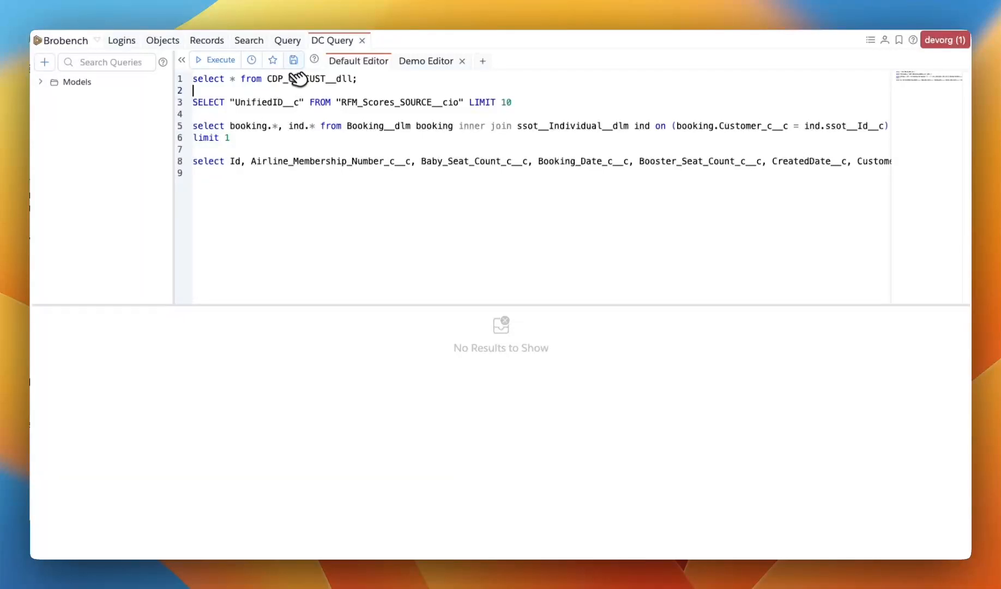
click(285, 114)
click(283, 80)
click(284, 103)
click(285, 136)
click(273, 83)
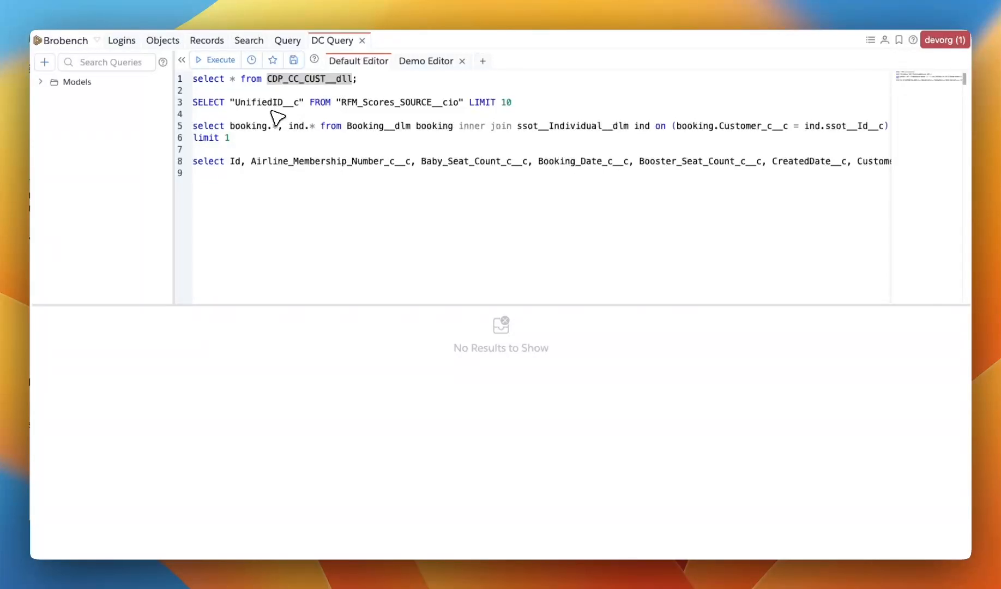
click(269, 92)
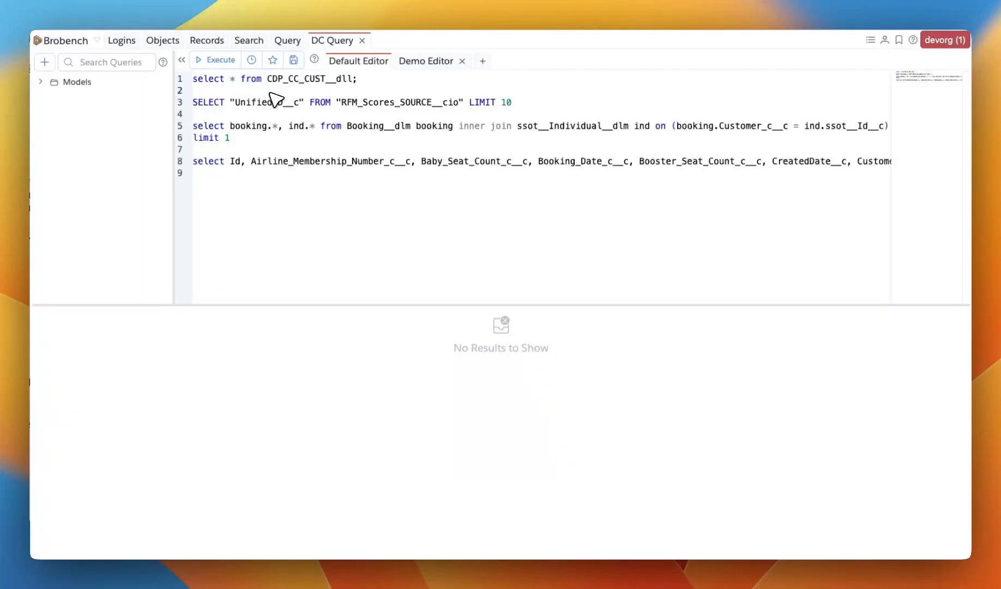
Open the DC Objects module and display the fields of the Booking__dlm data model object
click(82, 40)
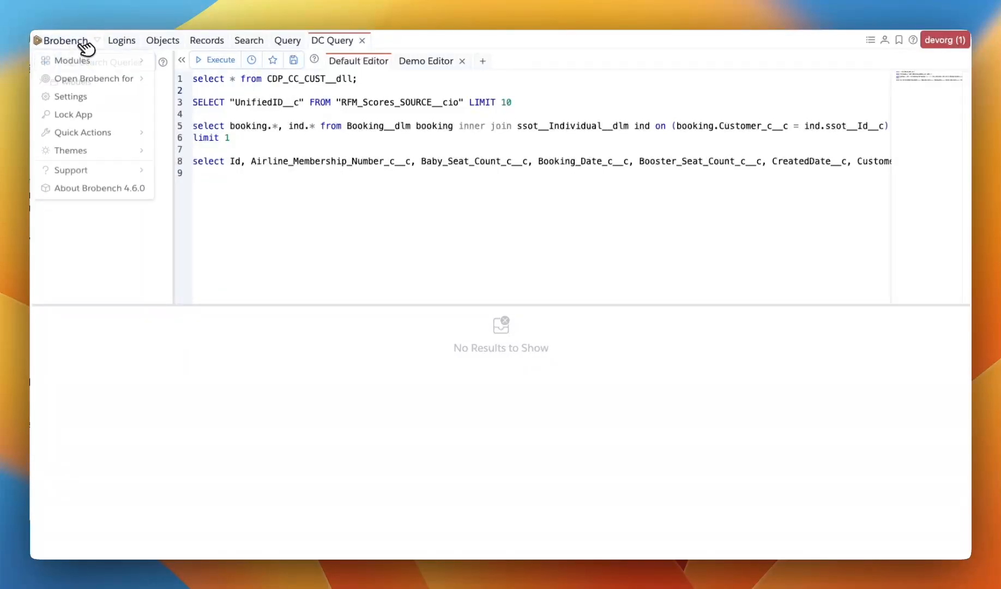
mouse_move(99, 65)
click(203, 178)
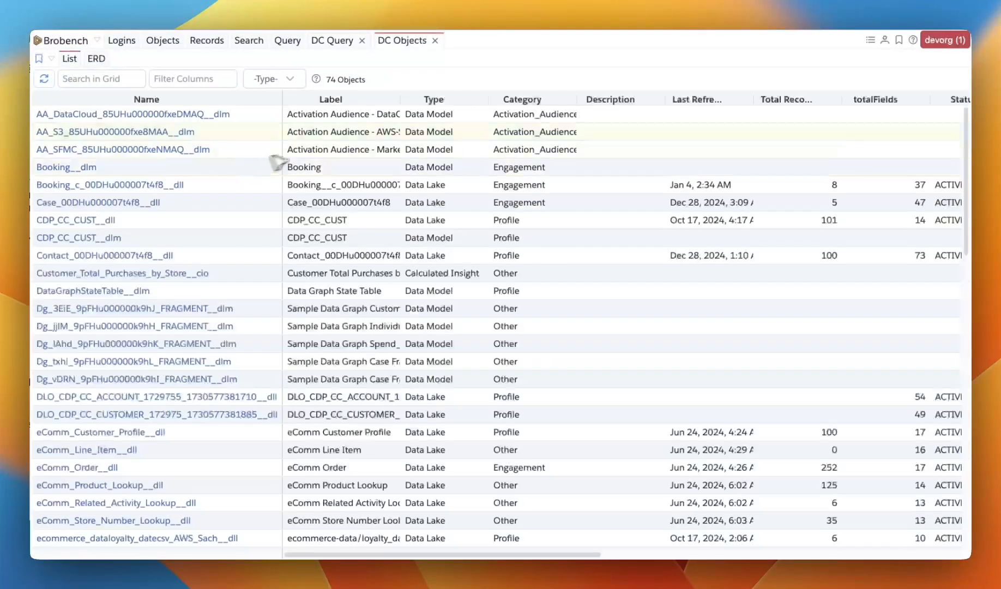
click(76, 168)
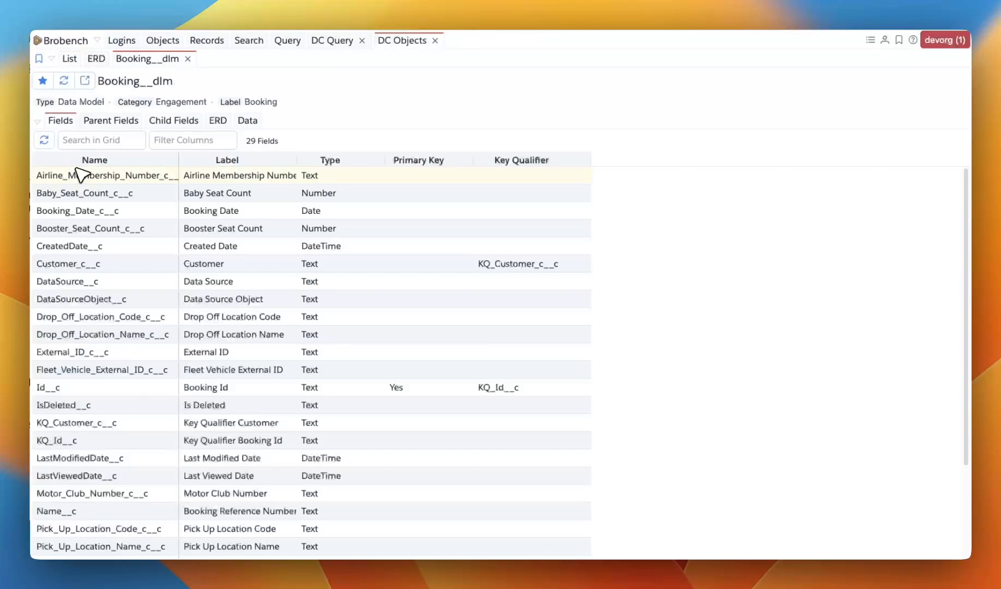
Copy a select query built from the Booking__dlm fields Baby_Seat_Count_c__c through Id__c
drag(106, 197, 129, 388)
right_click(117, 256)
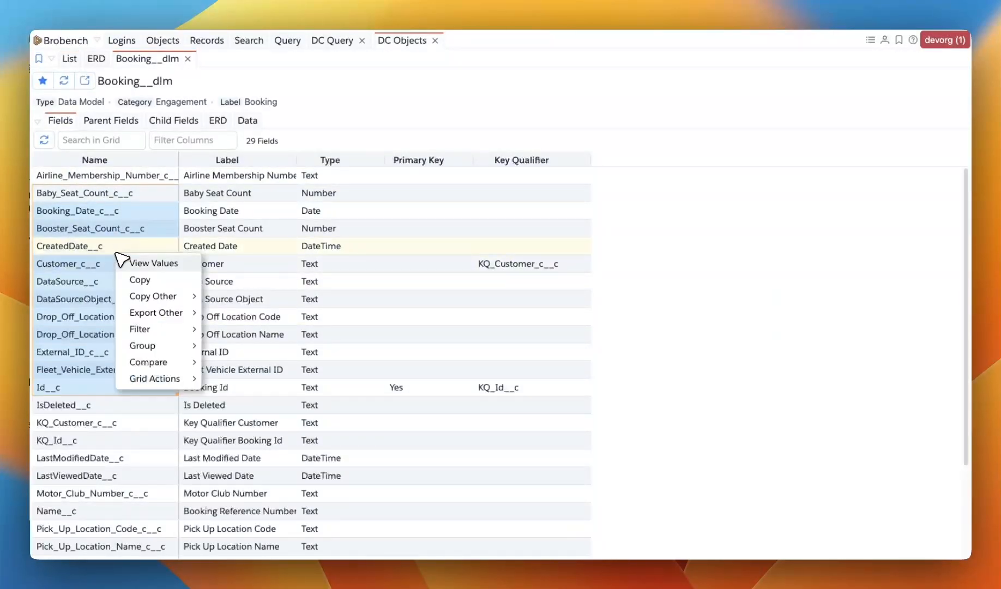
mouse_move(178, 295)
click(251, 300)
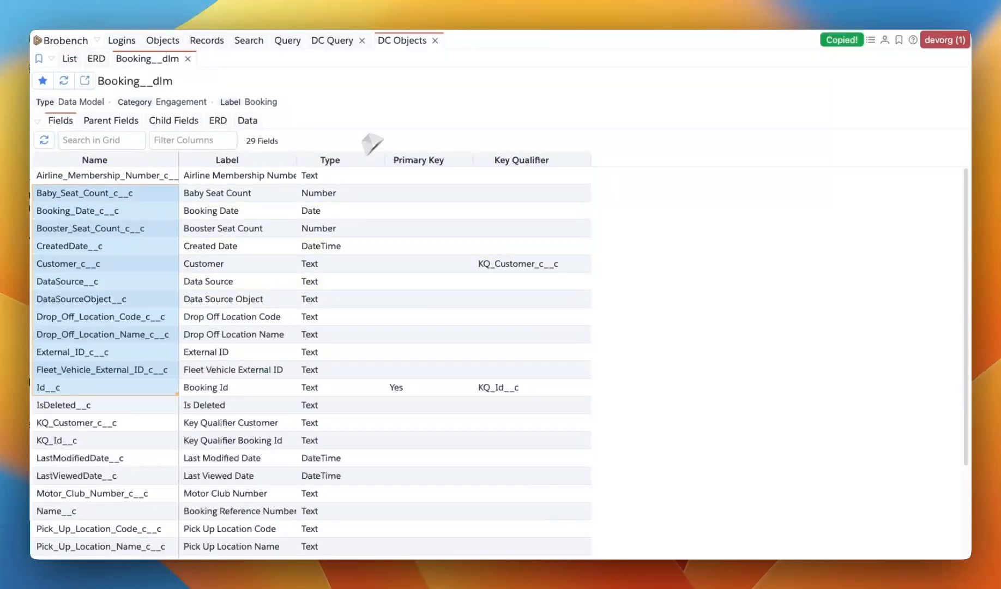
Paste the copied Booking__dlm query below the existing queries in DC Query's Default Editor, with its from clause on a separate line
click(372, 48)
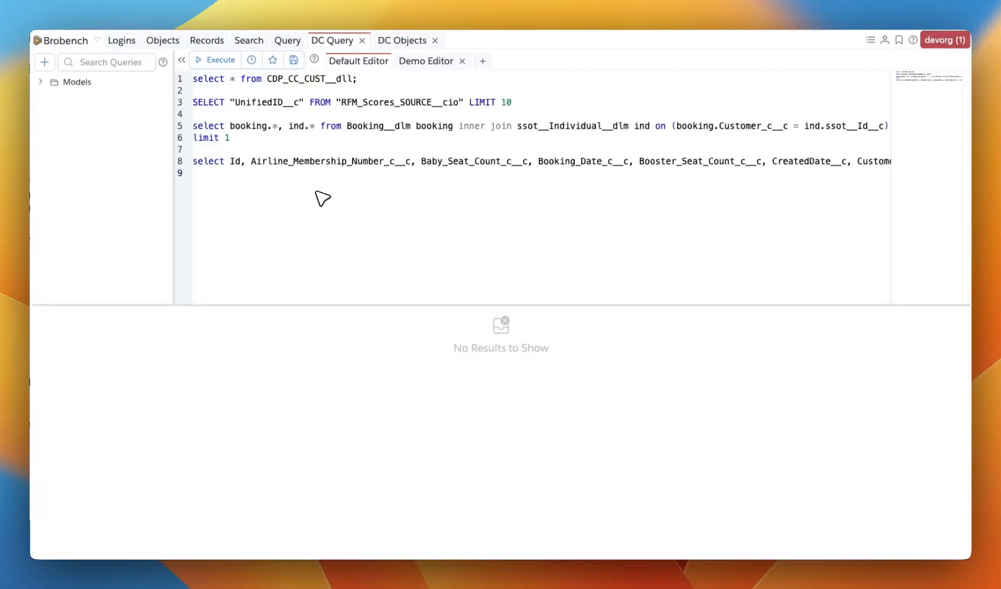
key(Return)
key(super+v)
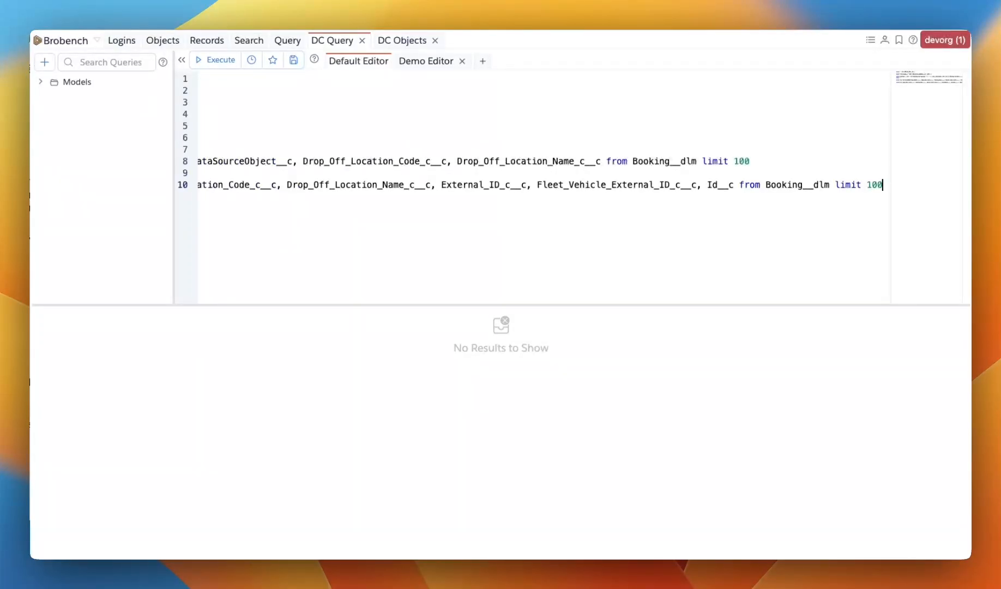
key(alt+Left)
key(Return)
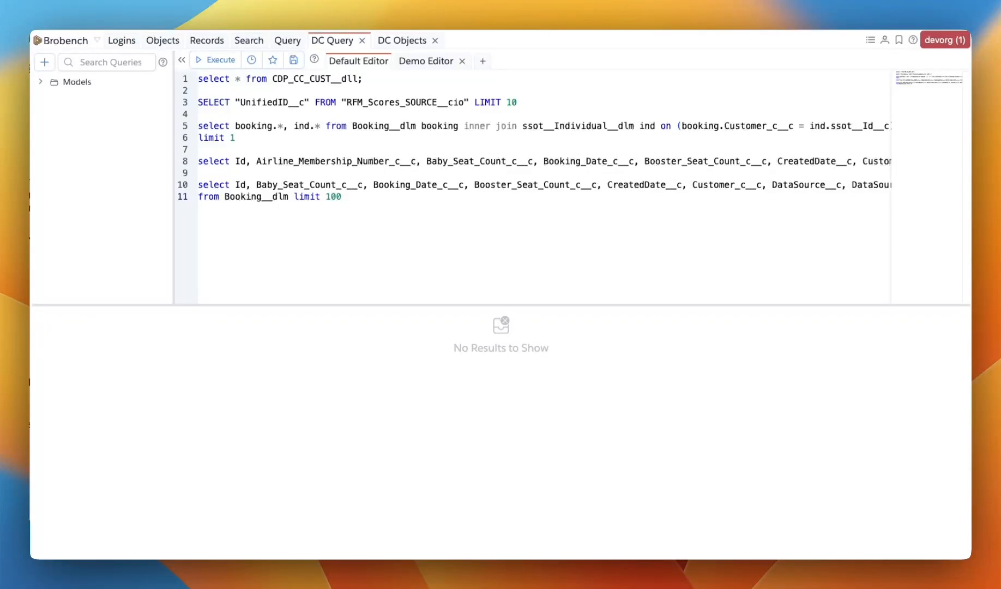
key(super+Right)
Try to execute the pasted Booking__dlm query, and dismiss the notification
click(214, 59)
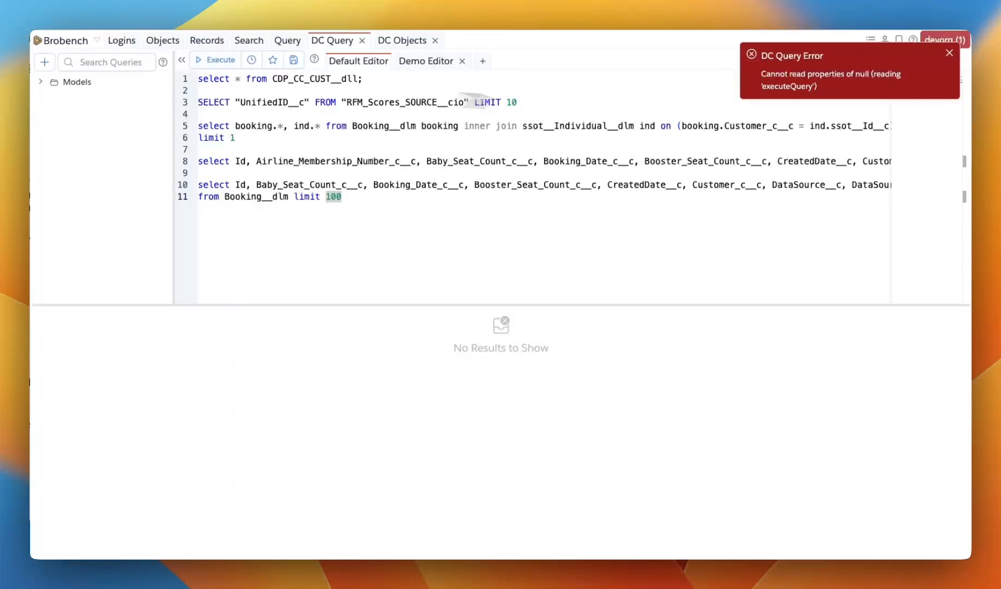
click(950, 53)
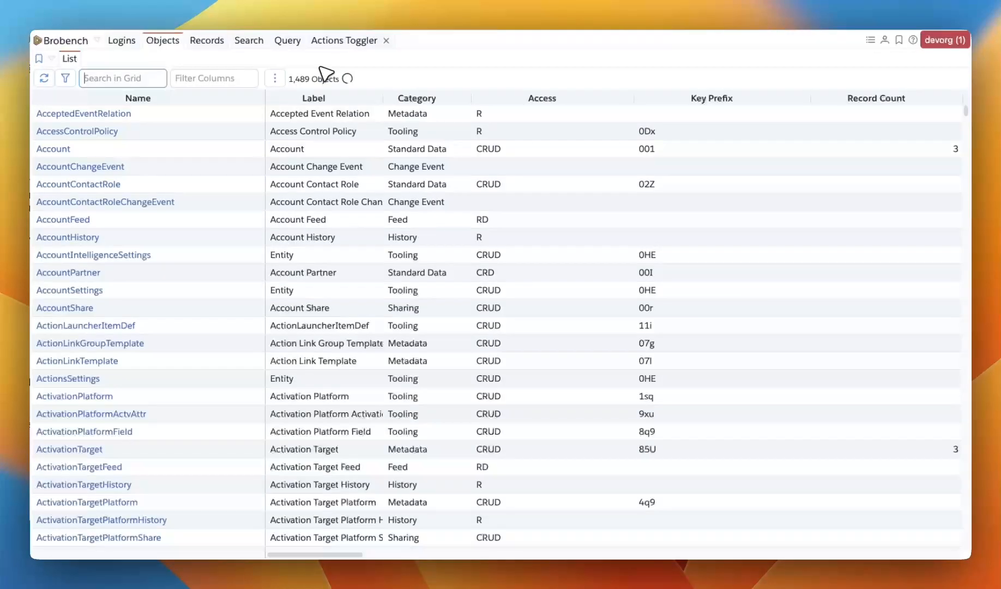
Reopen the DC Query module, run the Booking__dlm query on lines 10 and 11, and enlarge the results area
click(81, 41)
mouse_move(130, 60)
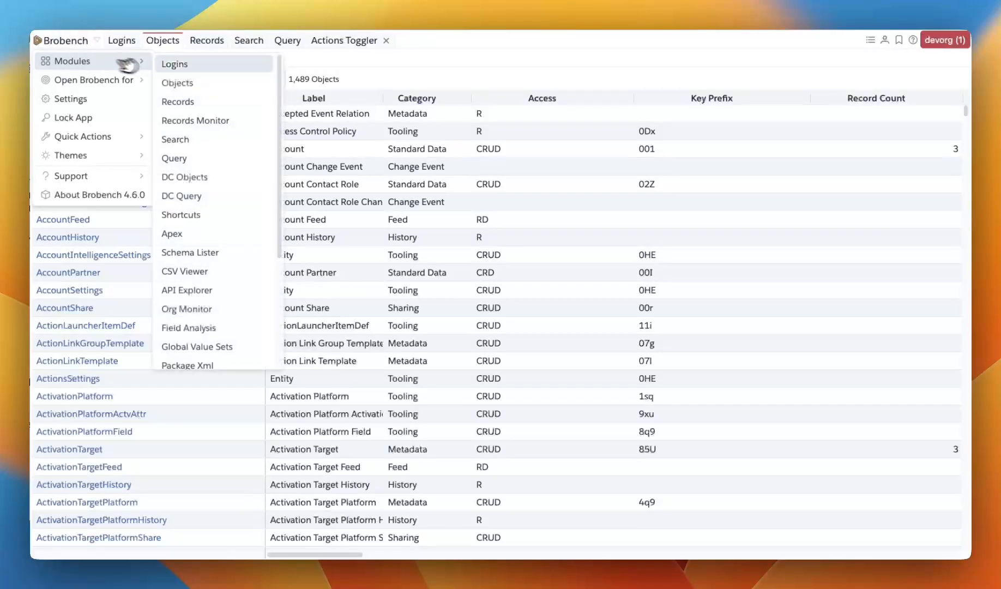
click(182, 195)
drag(329, 212, 199, 185)
click(215, 60)
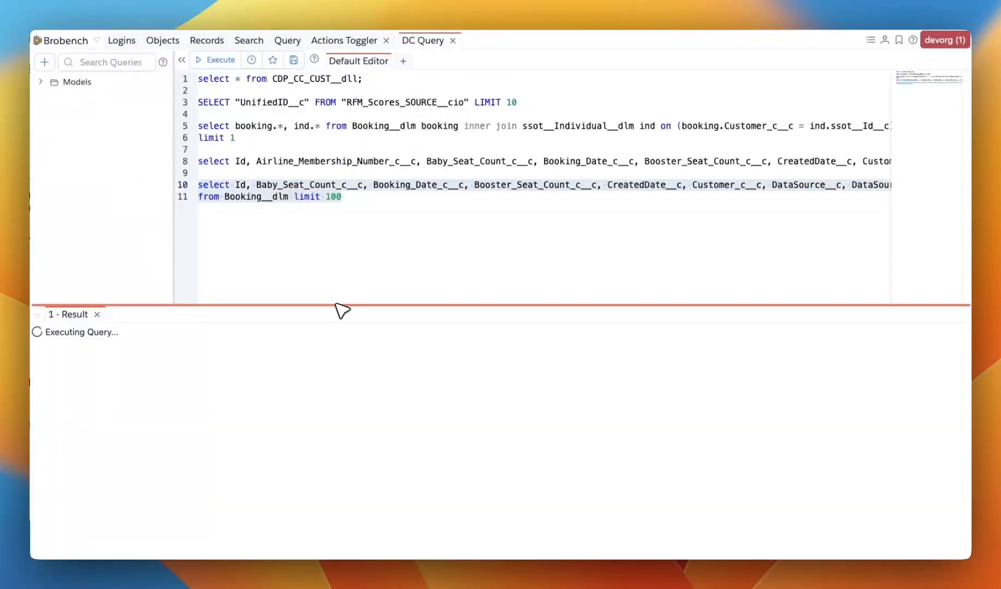
drag(340, 306, 348, 217)
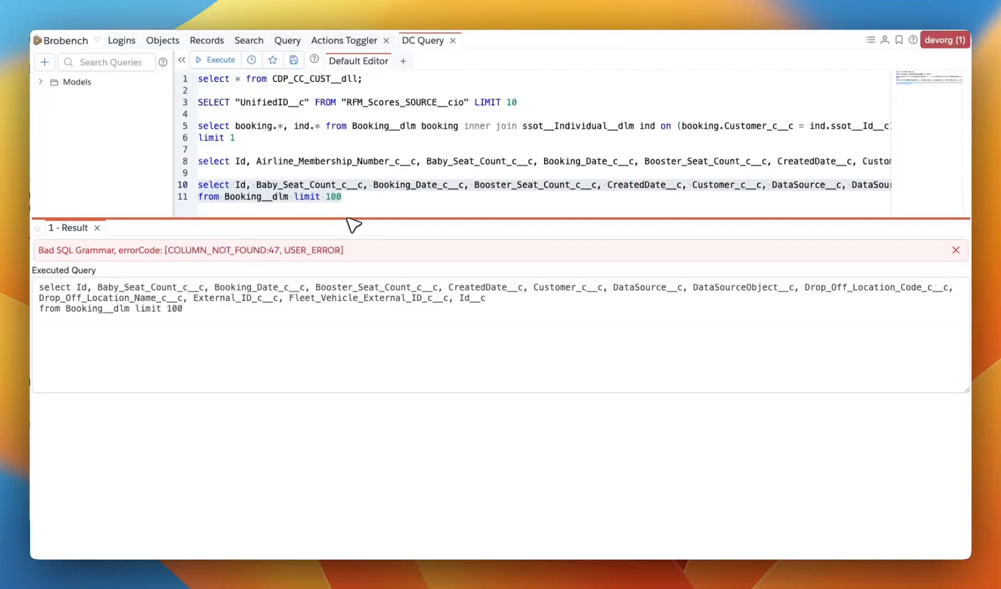
Replace the whole field list of the Booking__dlm query on line 10 with *
click(351, 185)
double_click(352, 161)
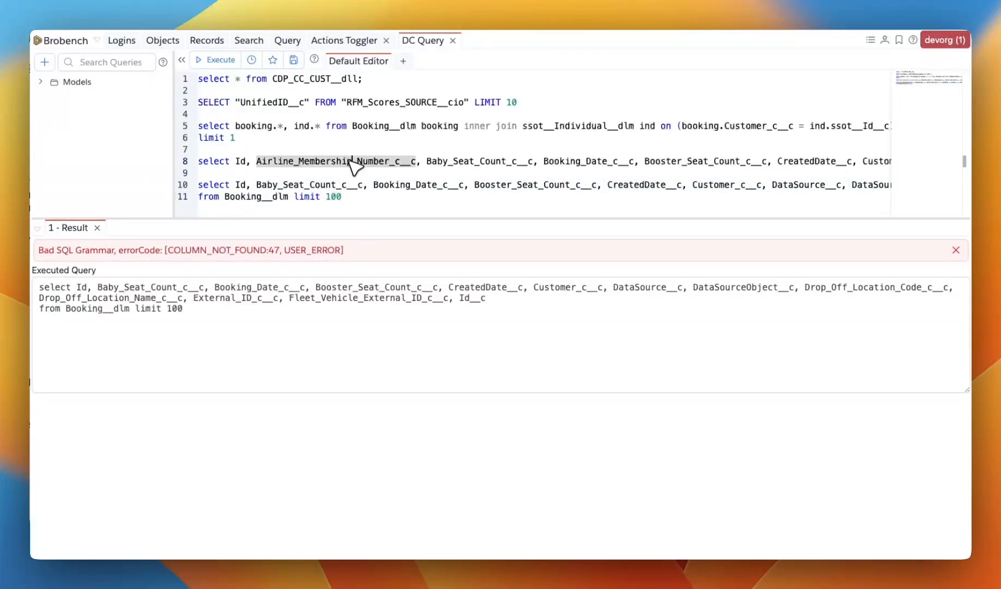
click(236, 185)
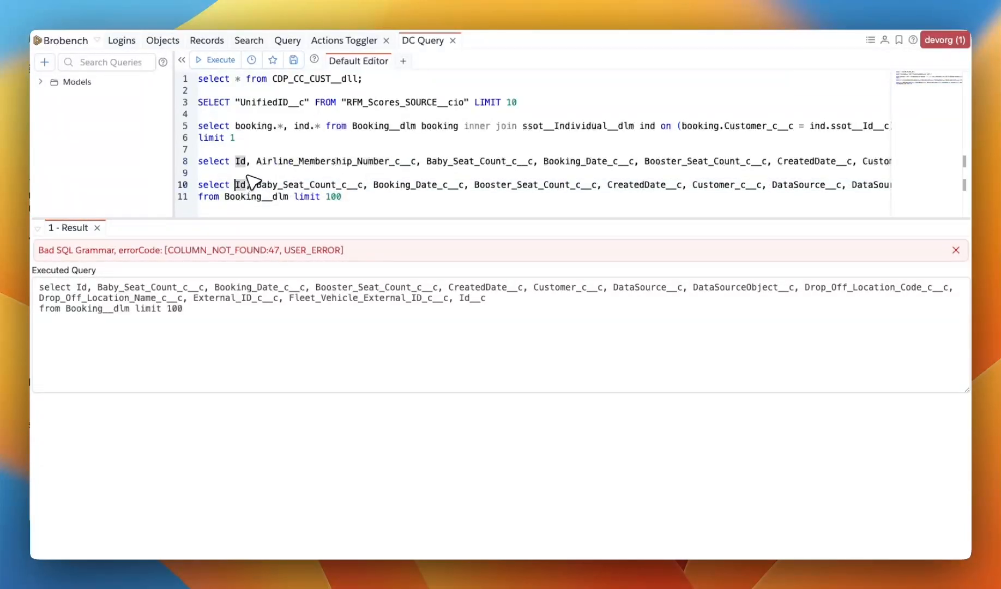
key(shift+End)
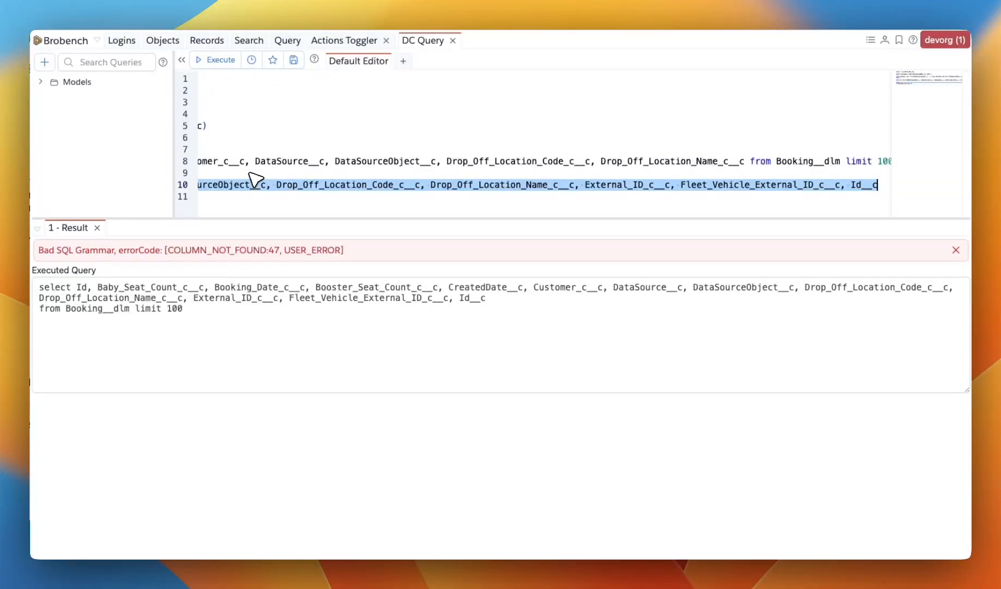
text(*)
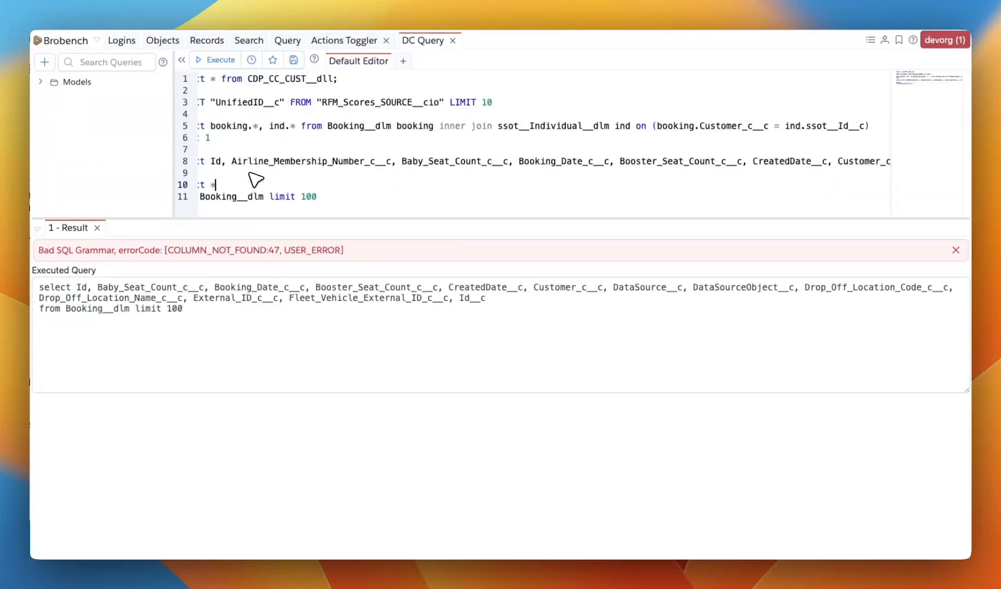
Merge the Booking__dlm query into a single line 10, select * from Booking__dlm limit 100, and run it
key(Delete)
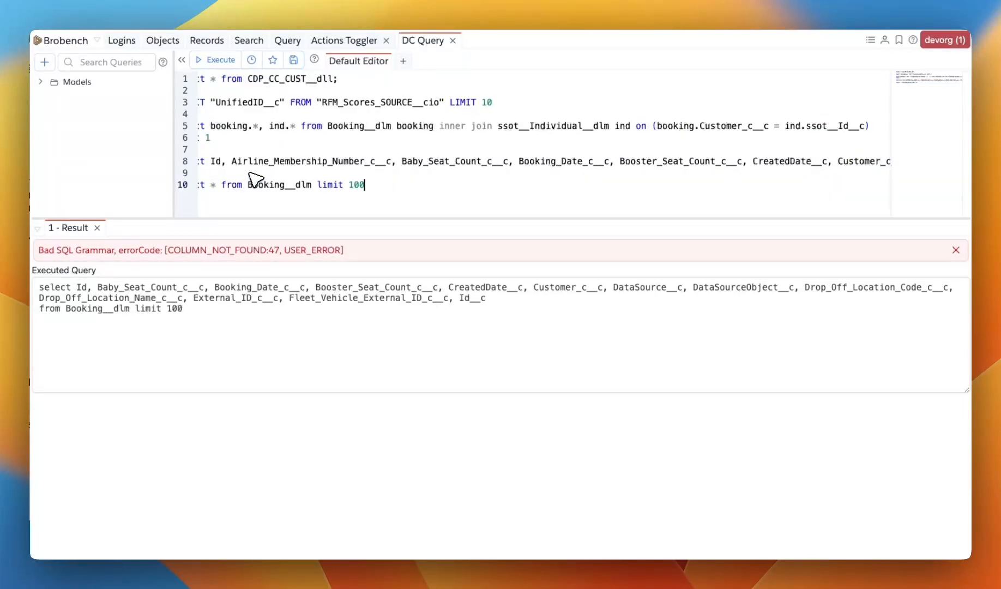
key(shift+Home)
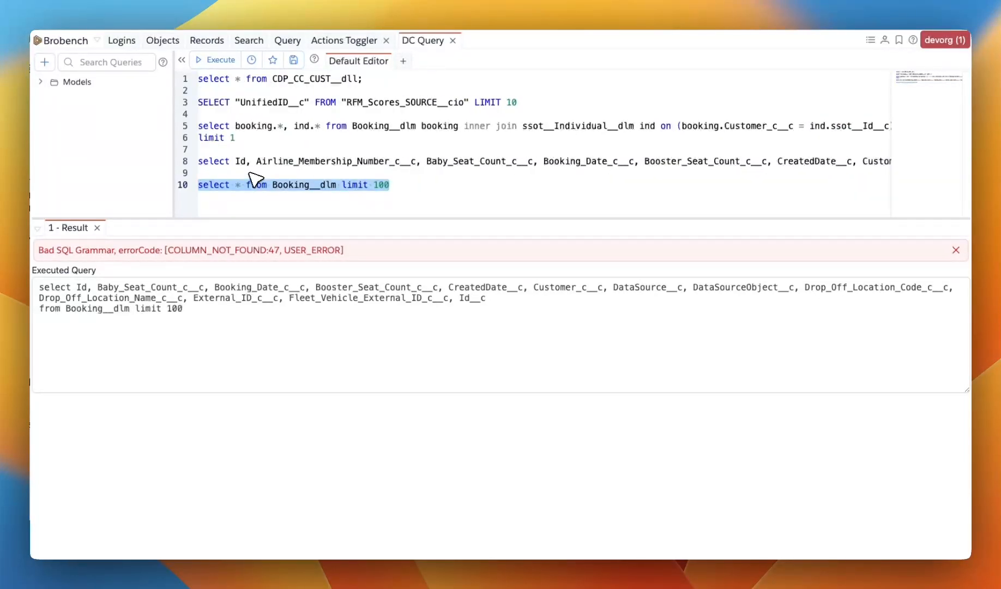
click(209, 61)
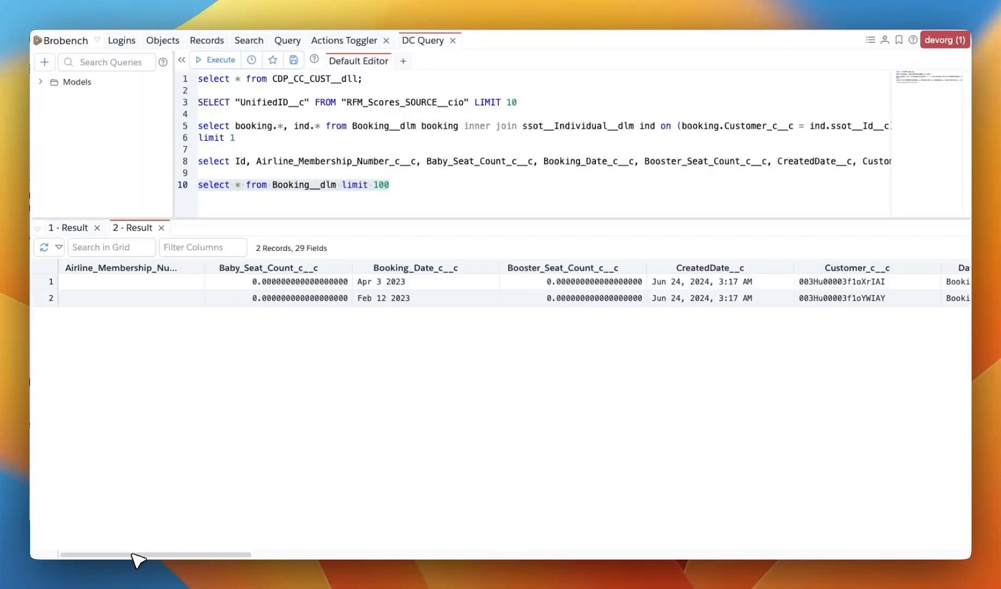
drag(132, 554, 92, 539)
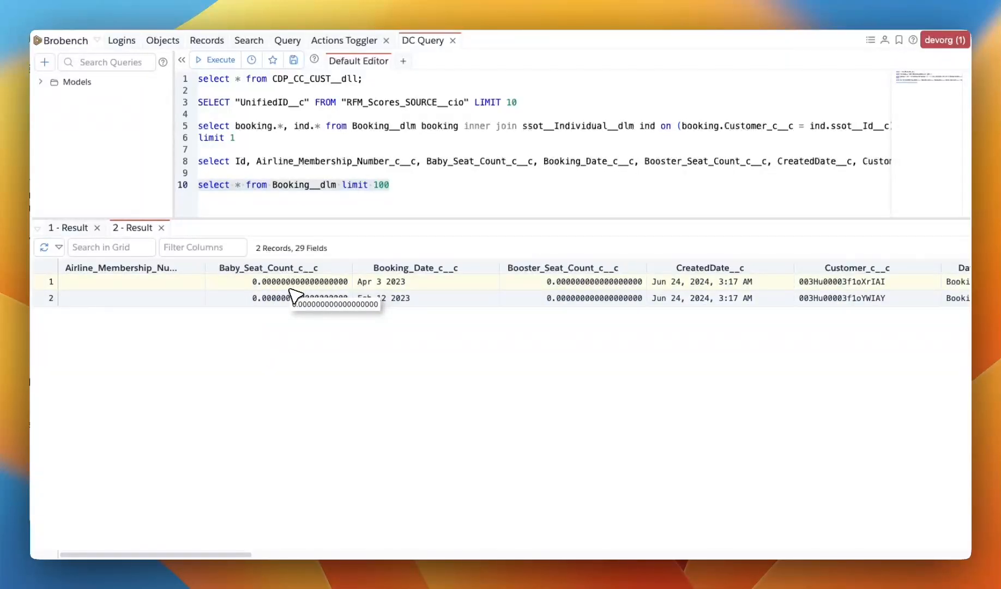
Filter the result columns by "date", and clear the filter
click(128, 250)
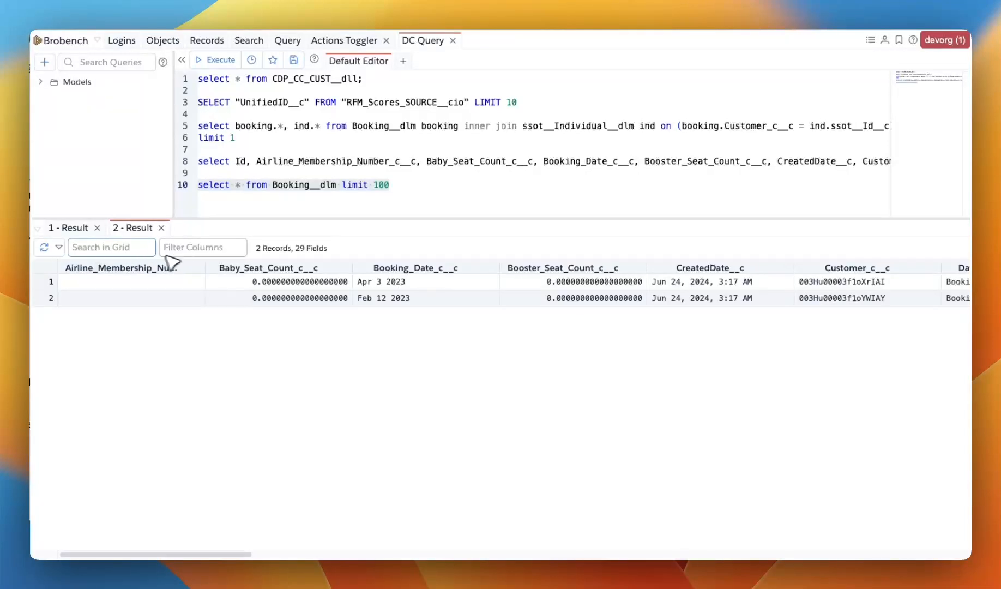
click(190, 253)
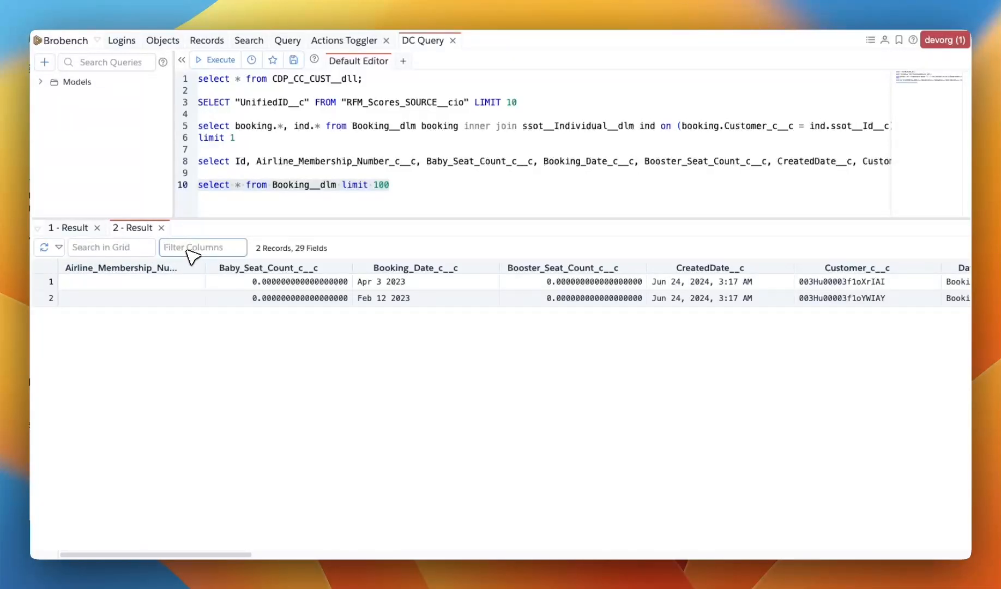
click(187, 249)
click(287, 40)
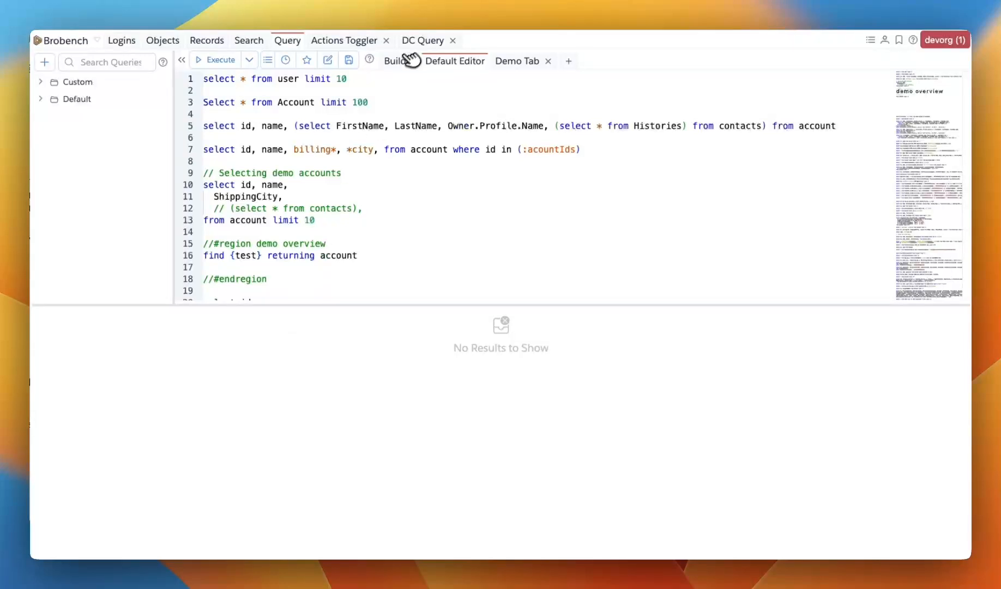
click(419, 40)
click(207, 250)
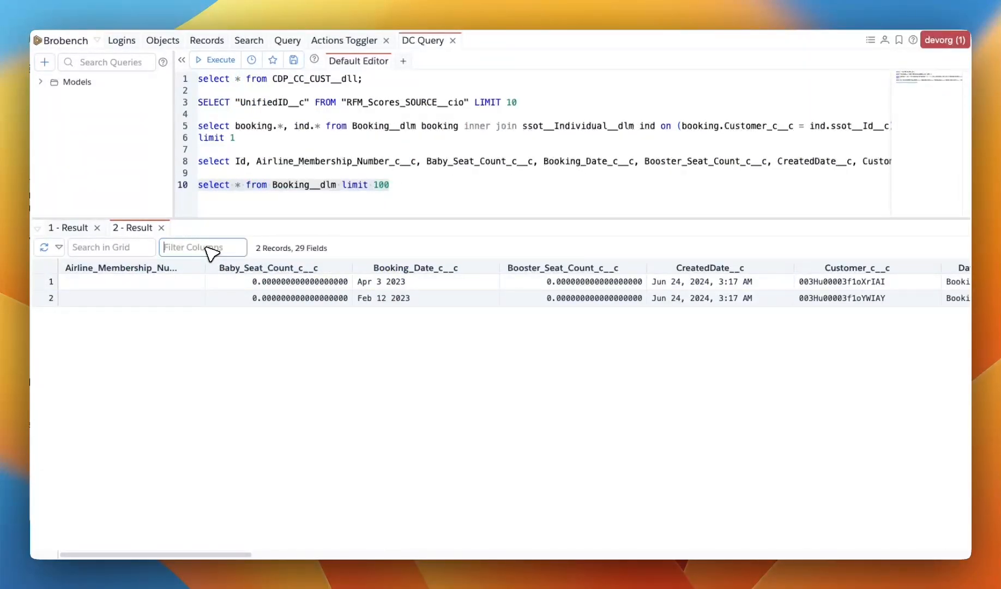
text(date)
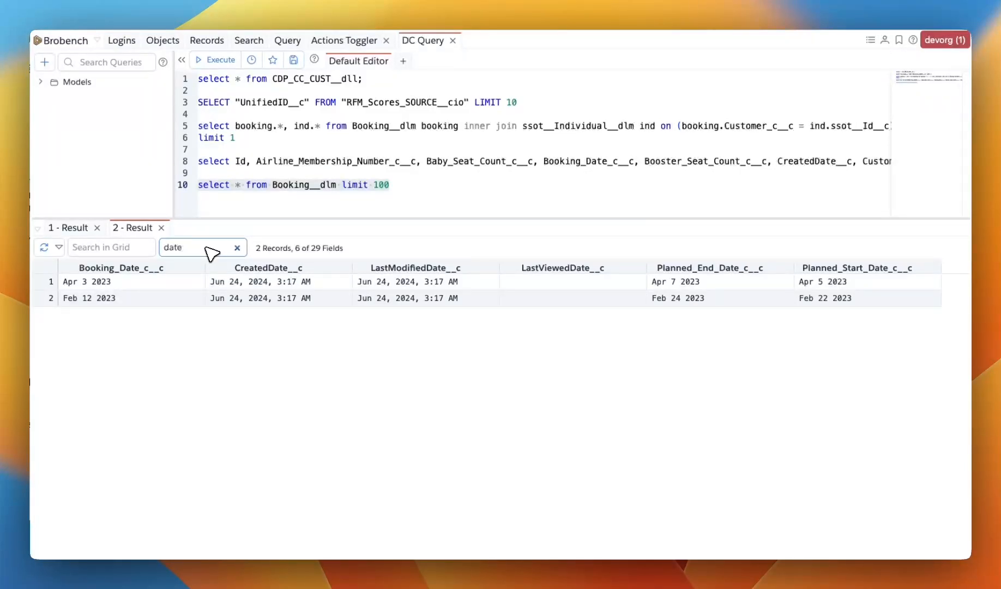
click(237, 248)
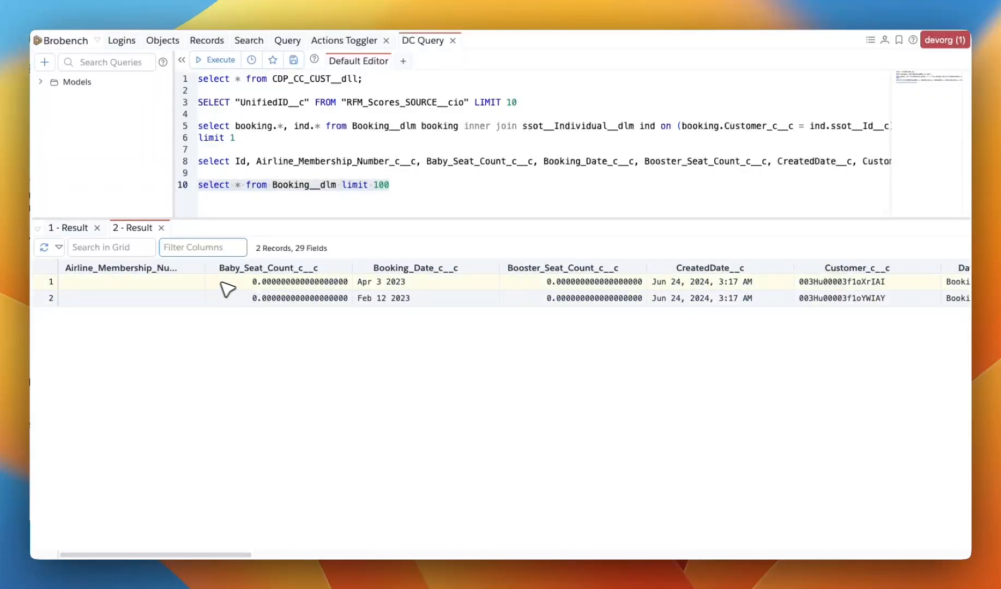
Copy the Booking_Date_c__c and Booster_Seat_Count_c__c cells of both result rows
drag(222, 283, 419, 280)
click(617, 293)
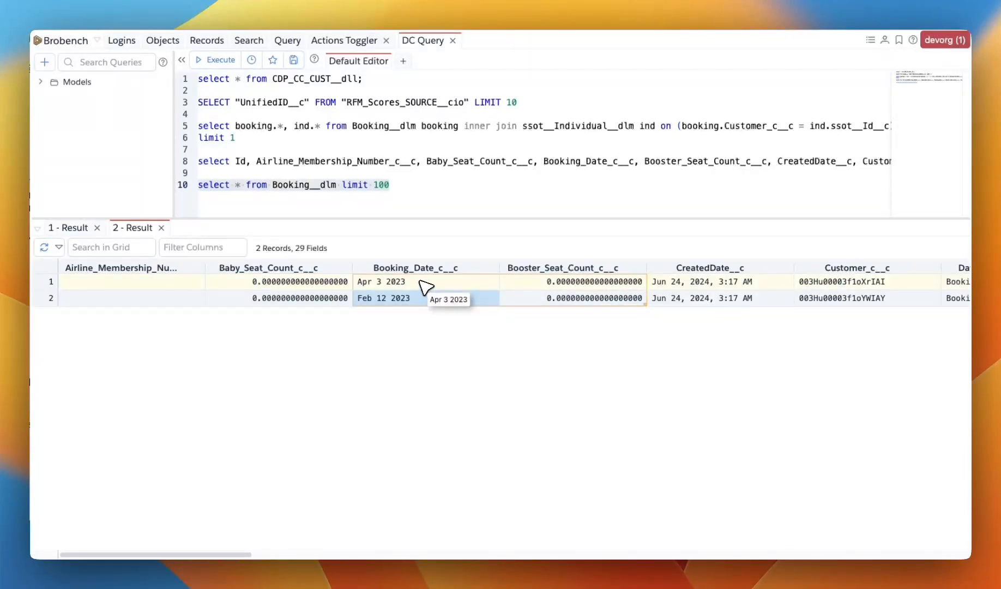
right_click(423, 284)
click(457, 314)
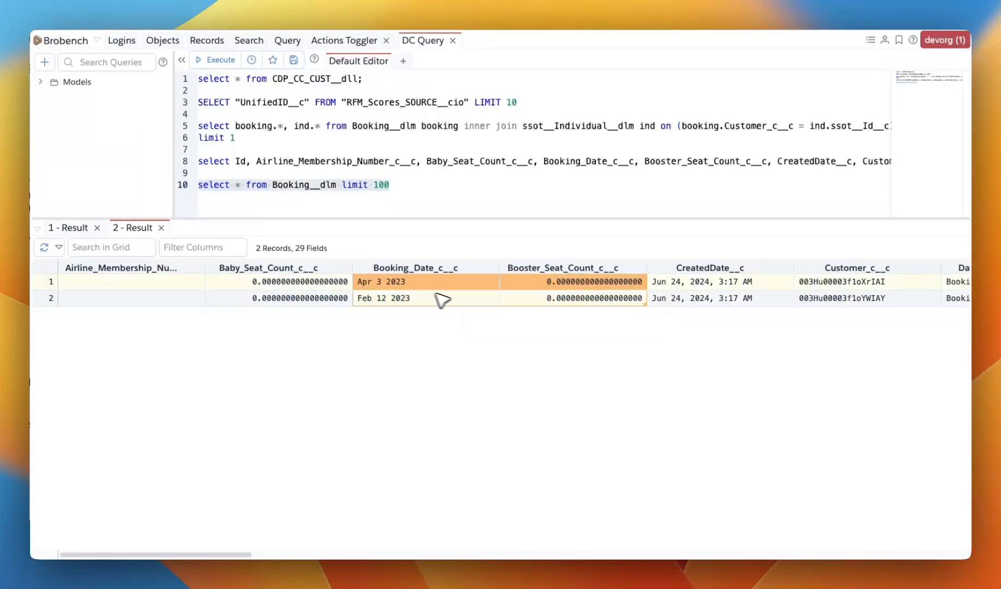
Examine the export options available for the query results, and return to the editor
right_click(332, 282)
mouse_move(404, 340)
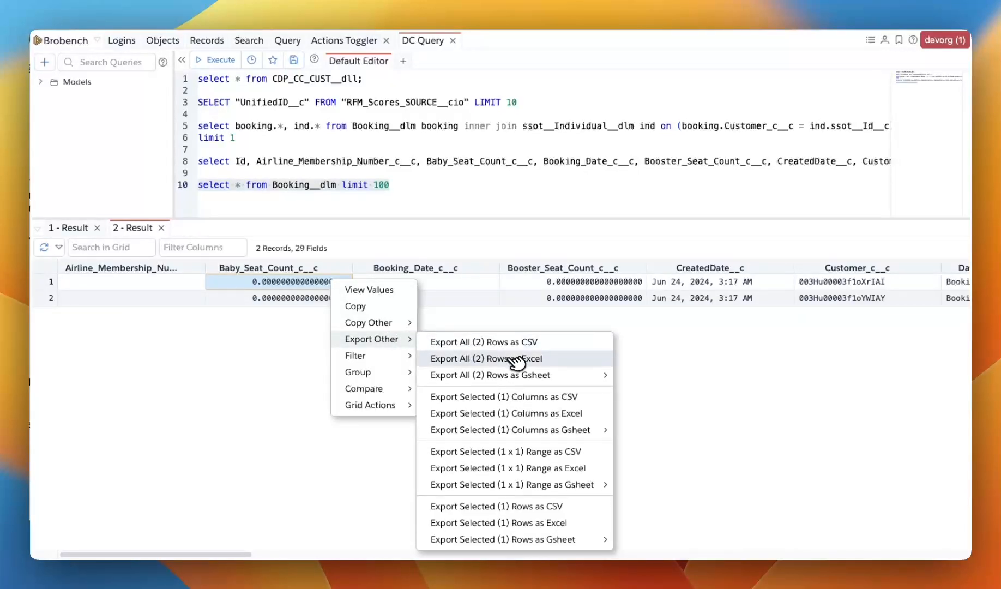
click(381, 173)
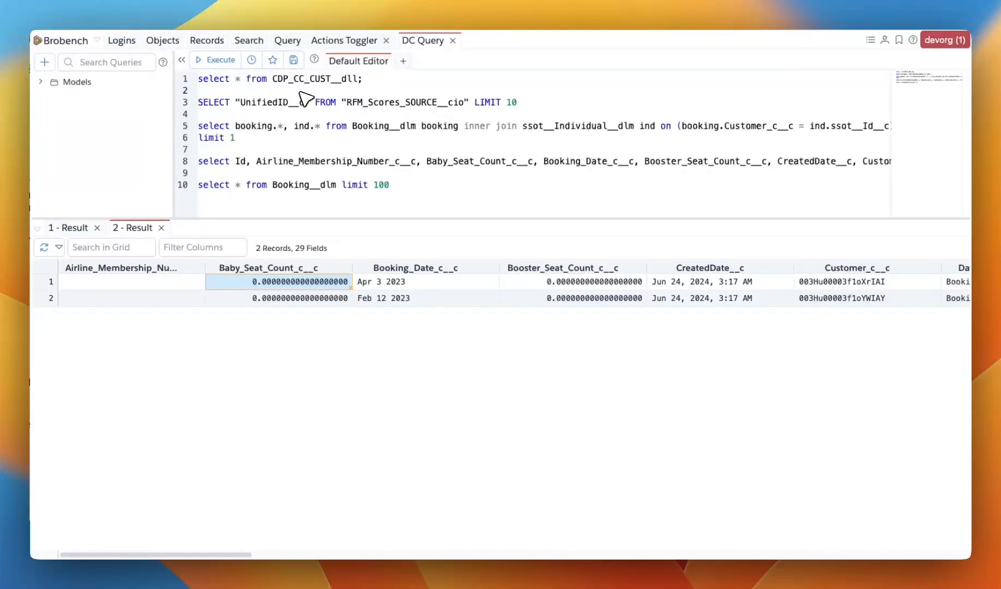
click(244, 92)
right_click(137, 229)
click(143, 239)
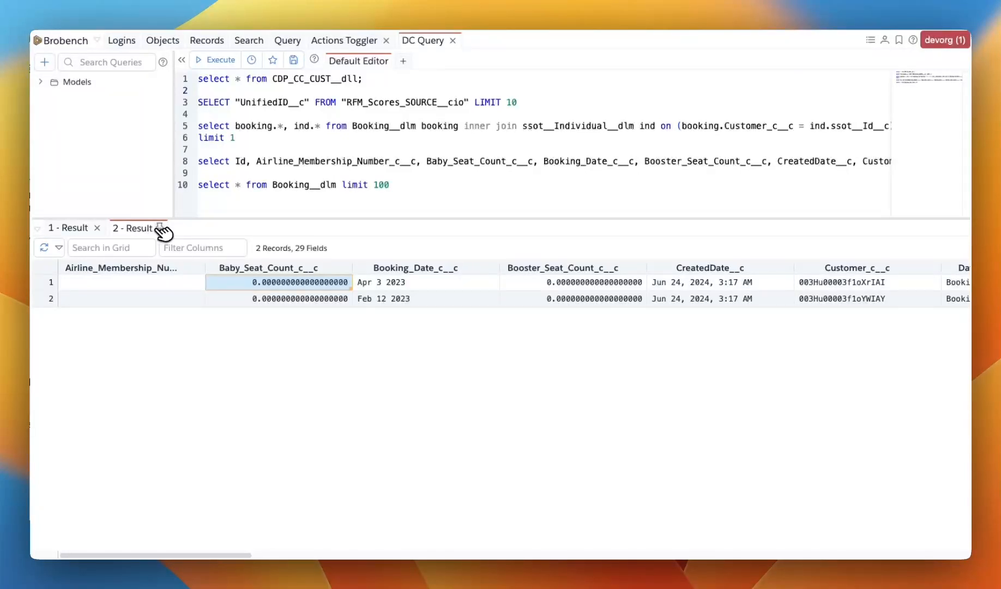
click(159, 227)
click(253, 91)
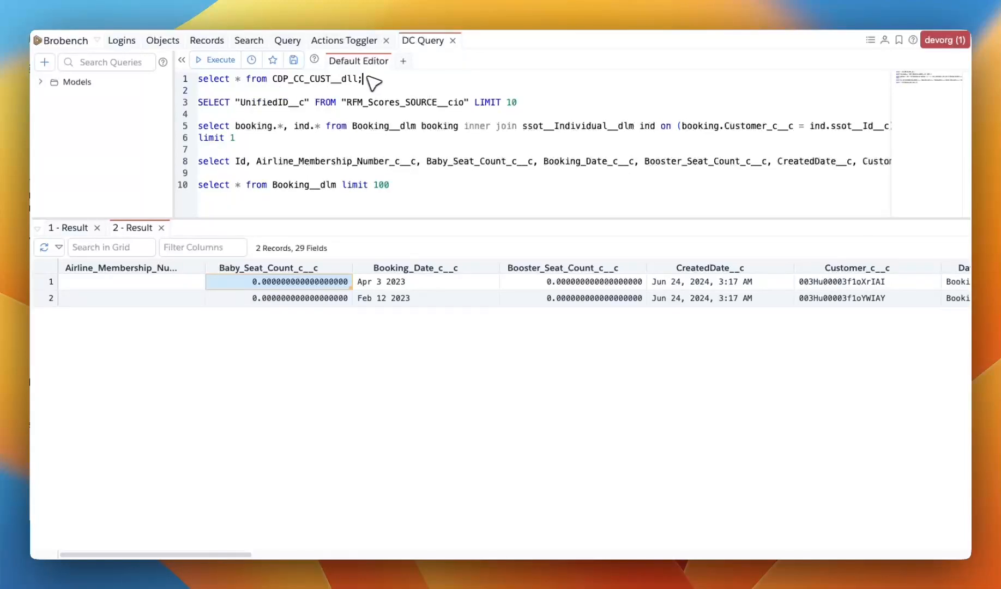
drag(371, 80, 183, 81)
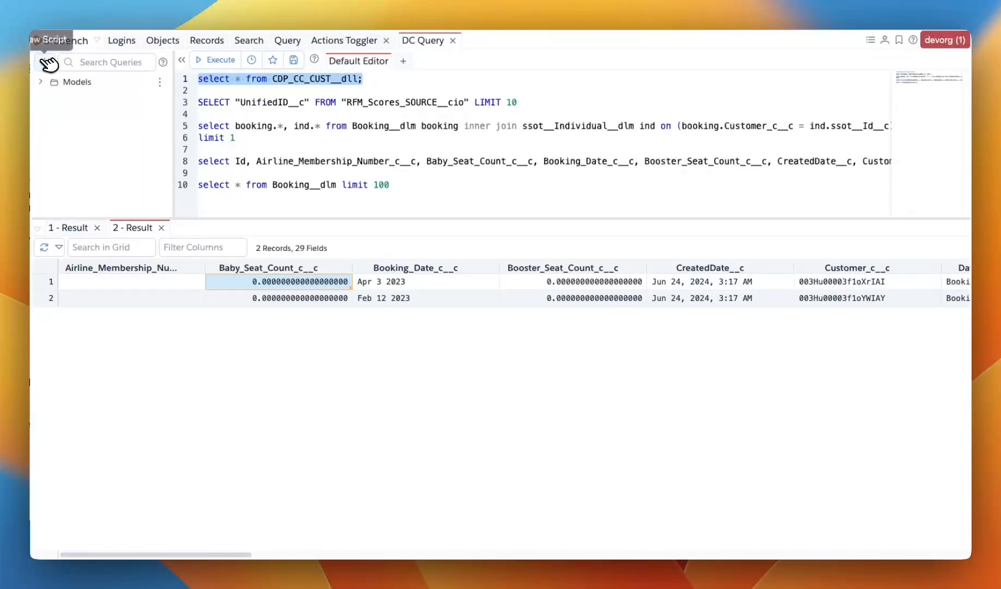
right_click(256, 80)
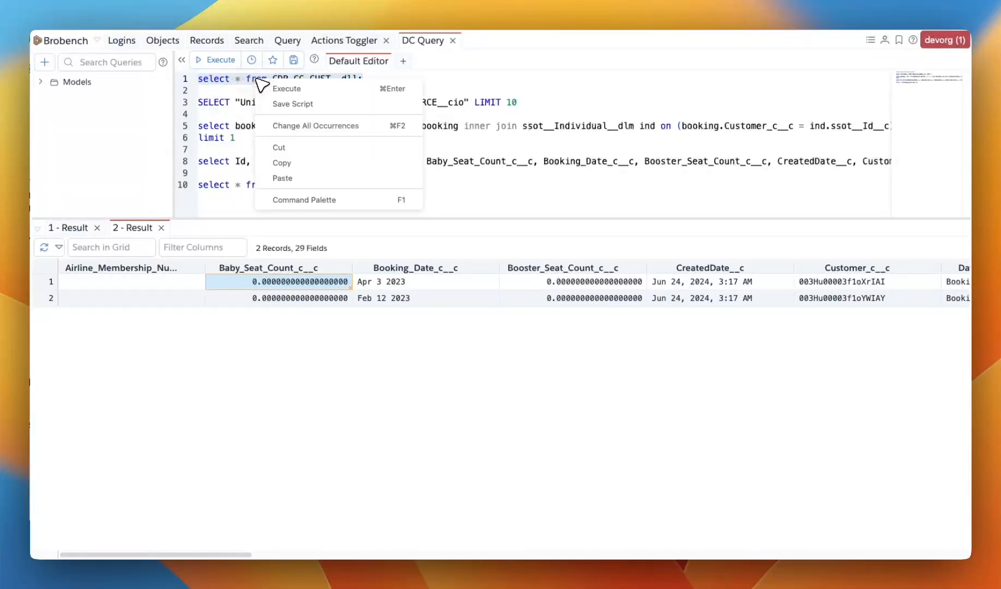
click(312, 106)
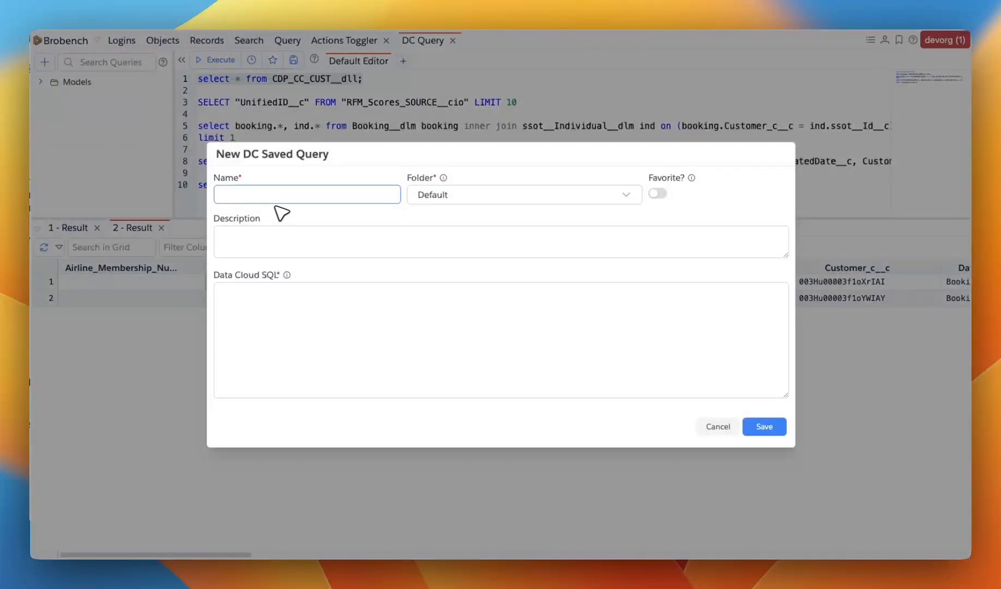
click(360, 299)
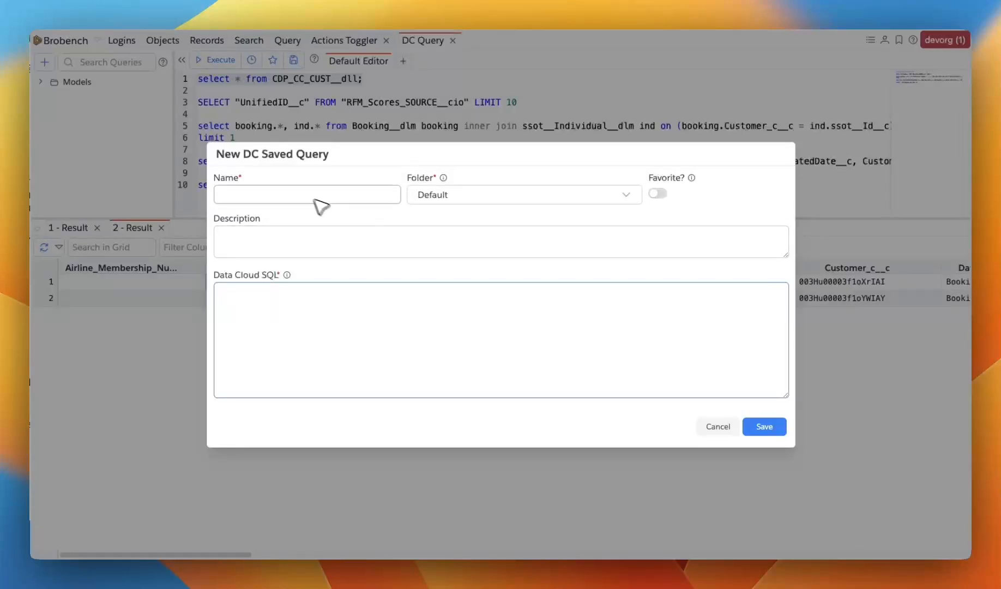
click(295, 191)
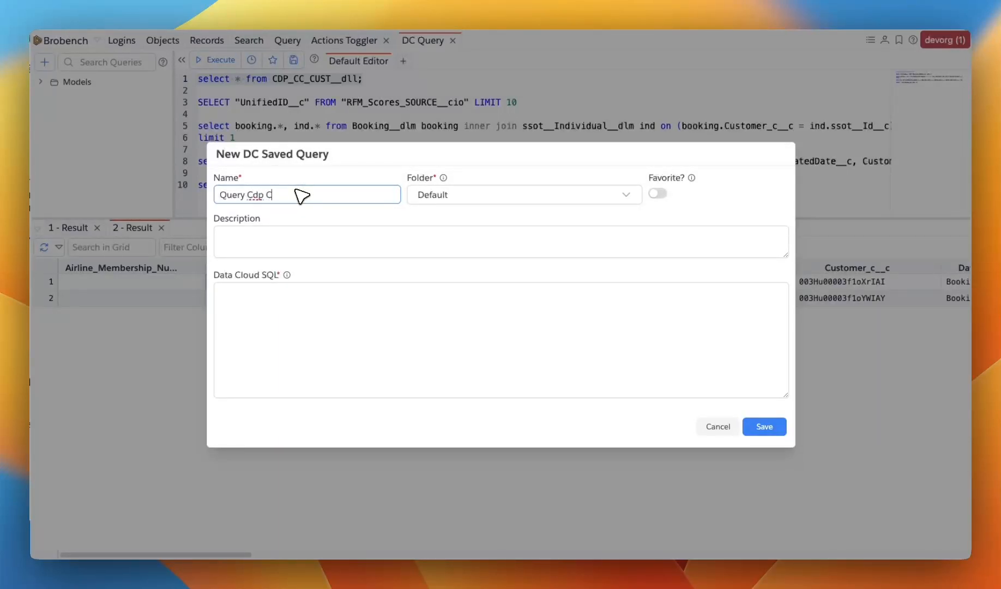
click(428, 200)
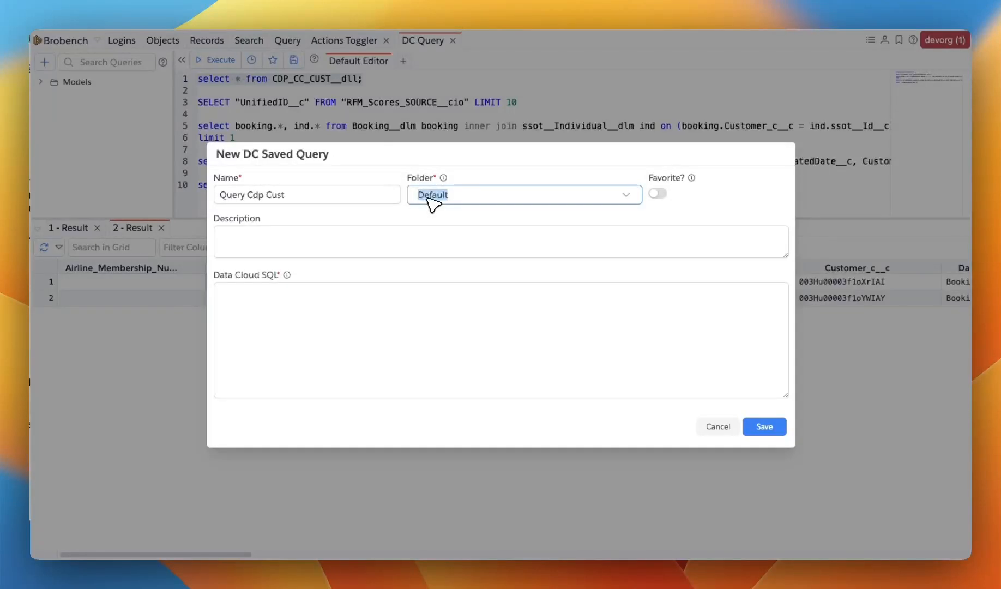
text(Business/Cust Cdp)
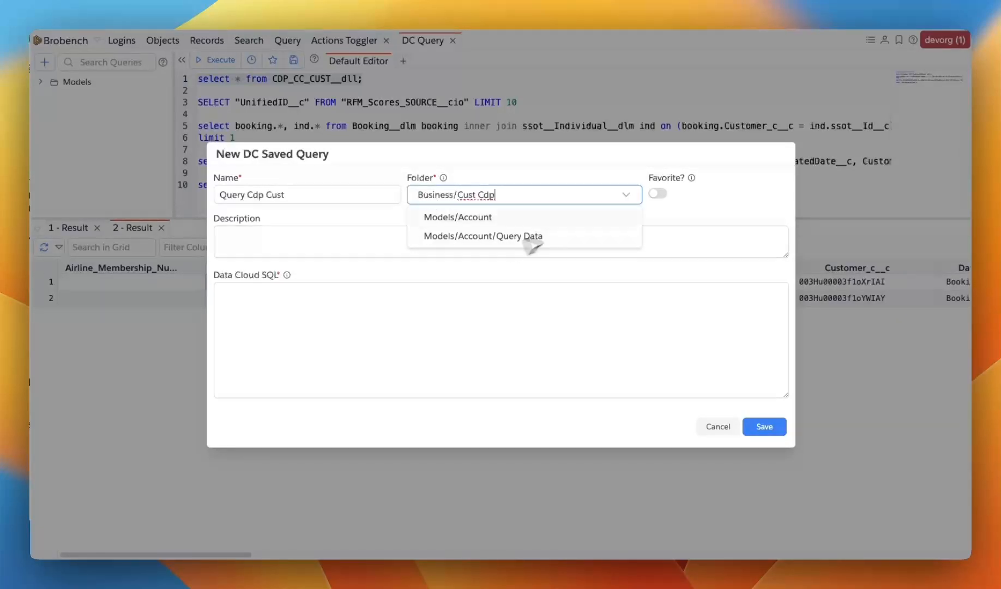
click(576, 165)
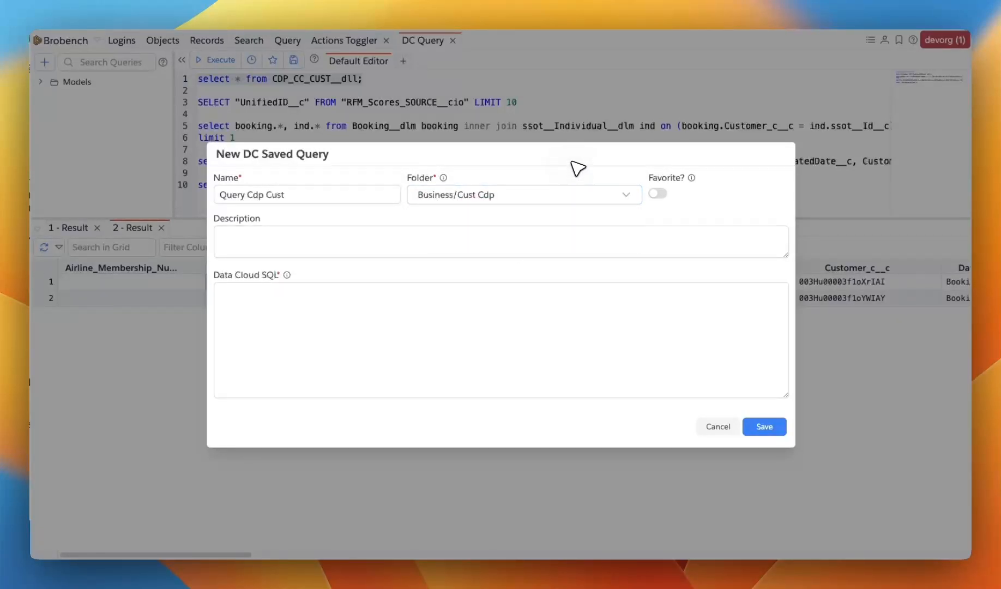
click(401, 245)
click(319, 304)
text(Apr 3 2023	0.000000000000000000 Feb 12 2023	0.000000000000000000)
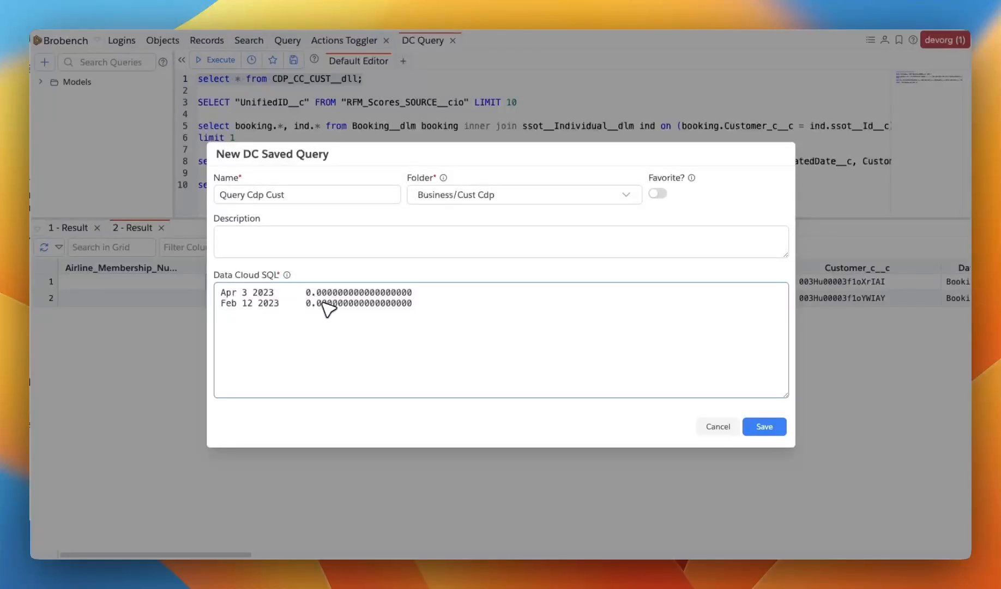
drag(412, 304, 210, 299)
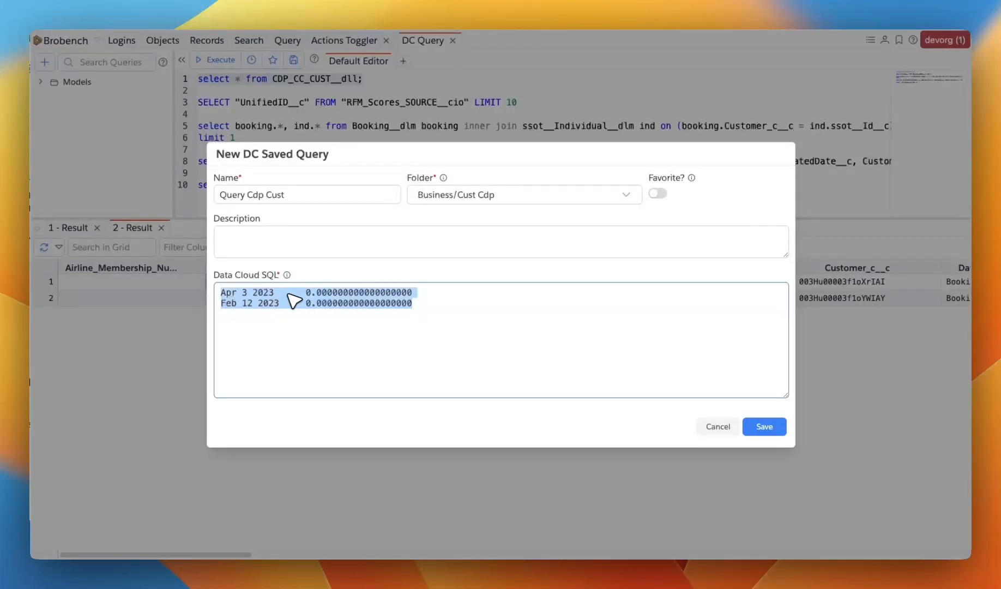
key(BackSpace)
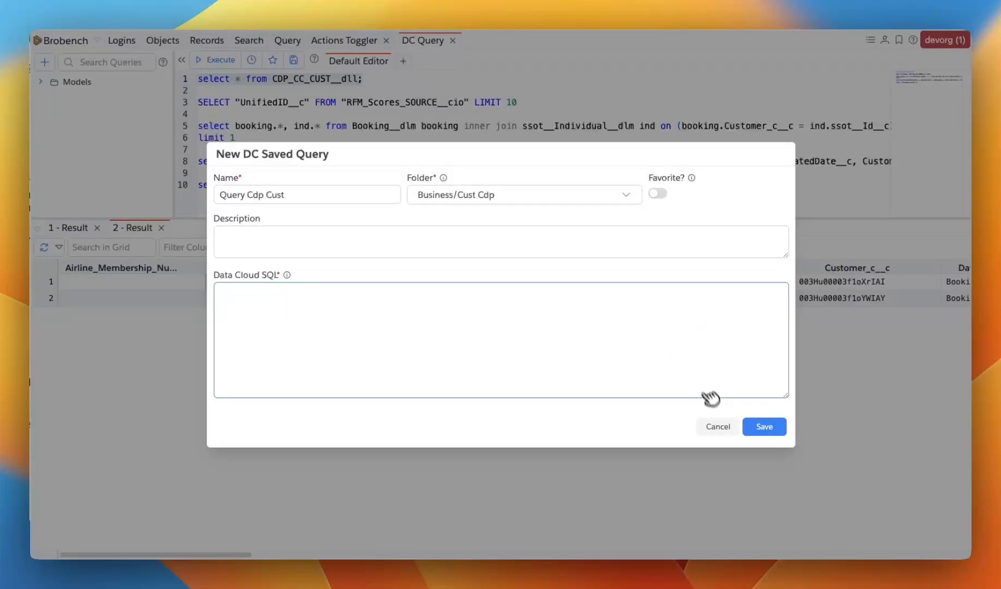
click(717, 426)
Save the CDP_CC_CUST__dll query on line 1 as Cust Cdp in the Default folder, and expand the Default and Models folders
drag(360, 81, 187, 82)
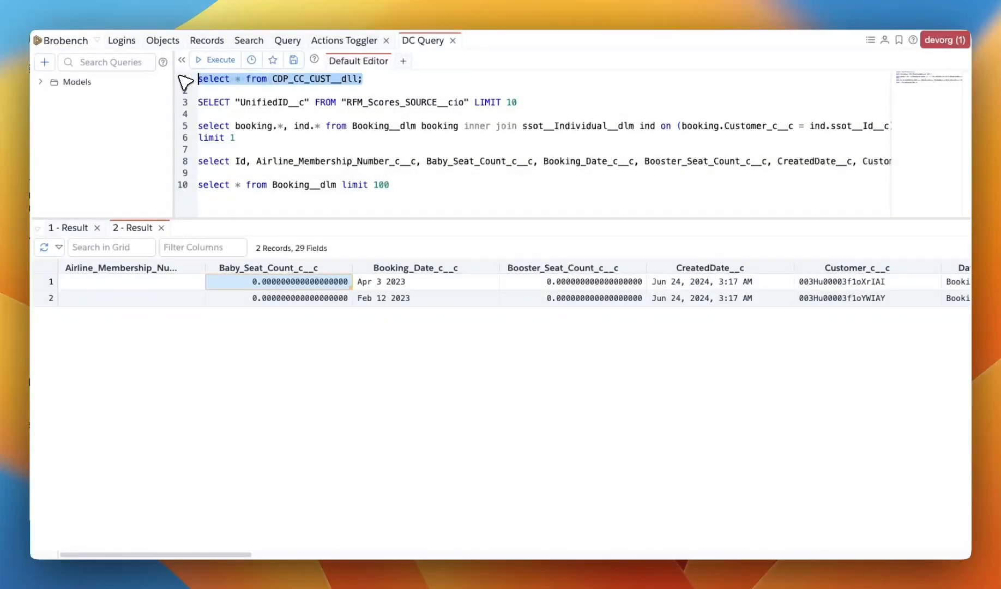
click(45, 61)
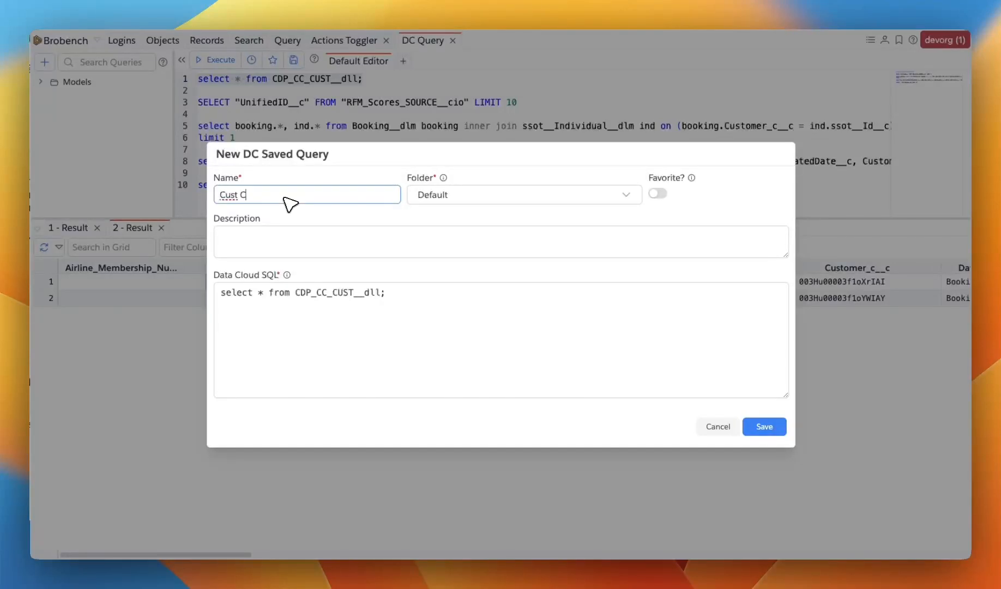
click(301, 251)
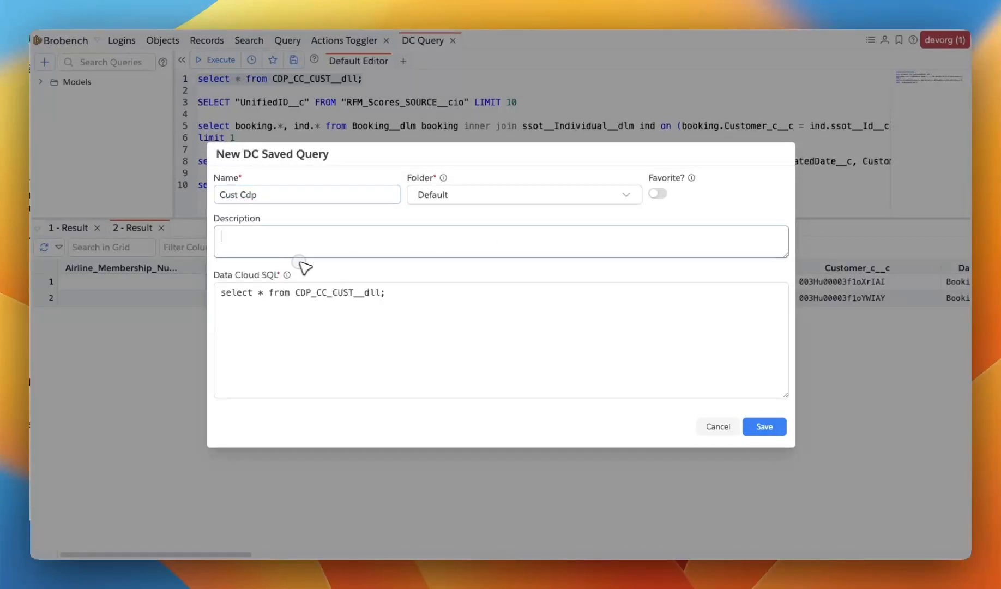
click(328, 325)
click(765, 427)
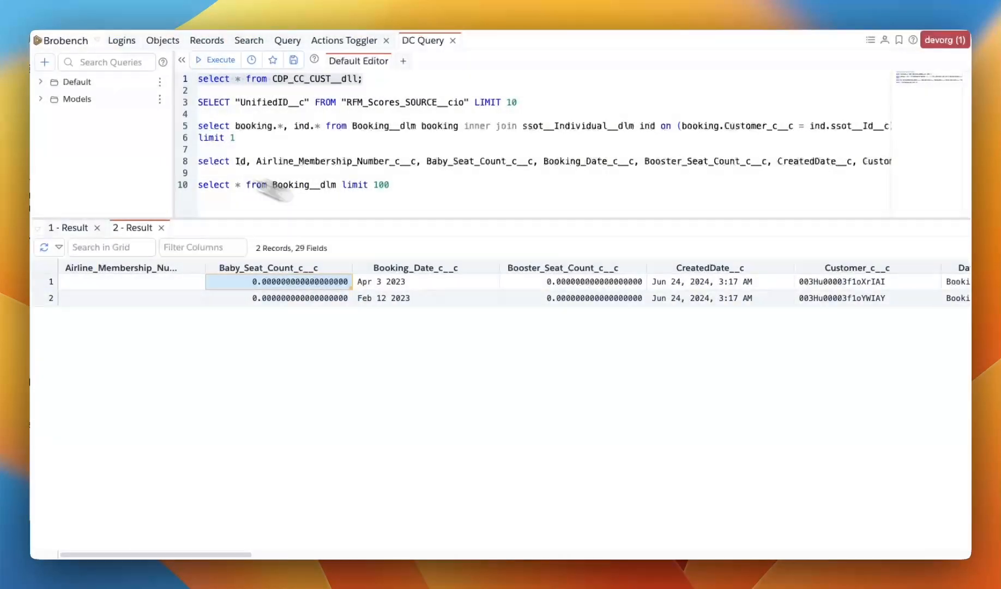
click(43, 97)
click(43, 83)
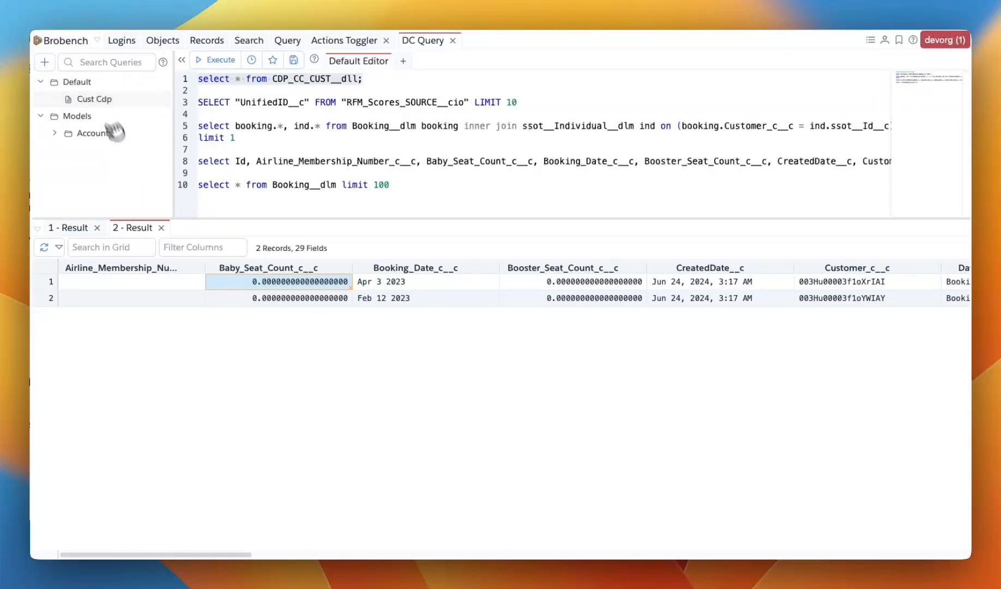
Close both open query results and run the saved query Cust Cdp
click(162, 228)
click(97, 228)
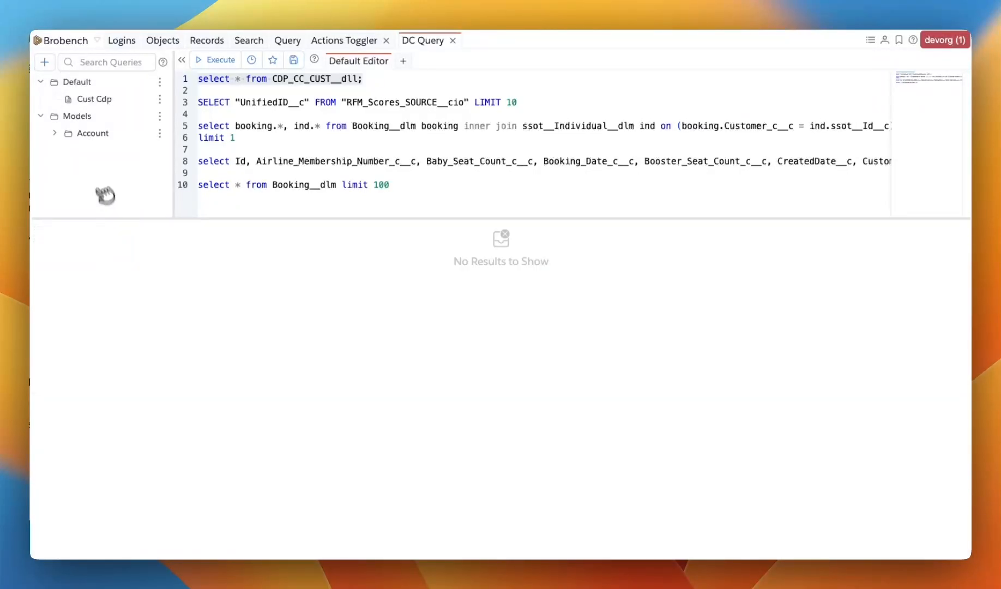
click(104, 100)
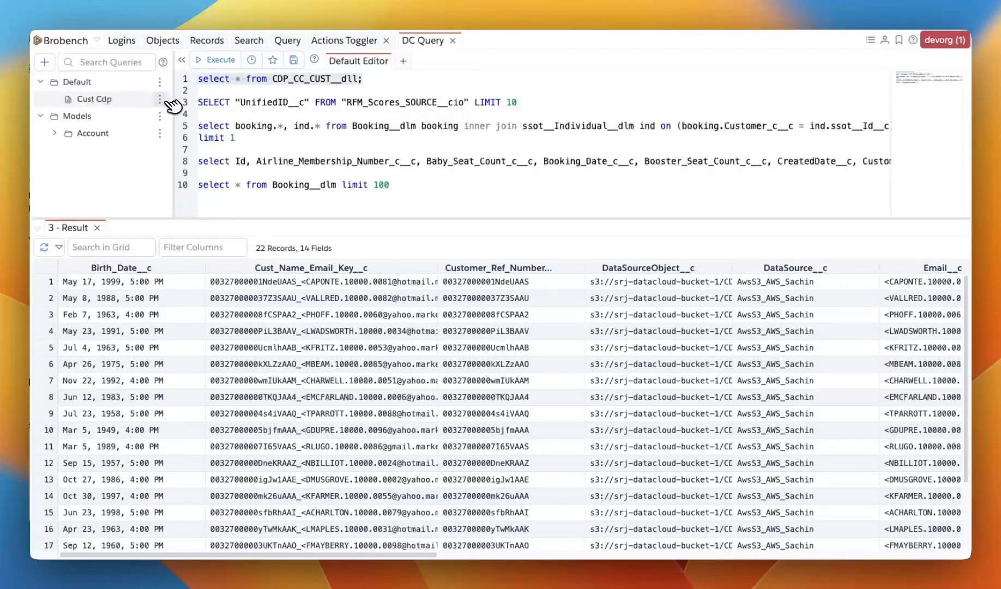
Edit the saved query Cust Cdp to mark it as a favorite, and save it
click(160, 99)
click(164, 118)
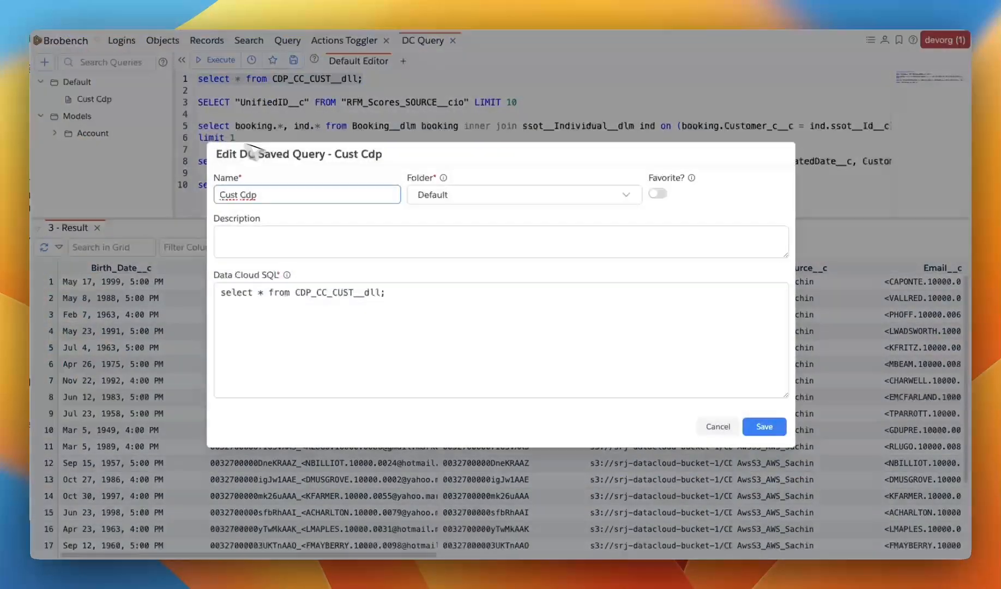
click(660, 194)
click(766, 428)
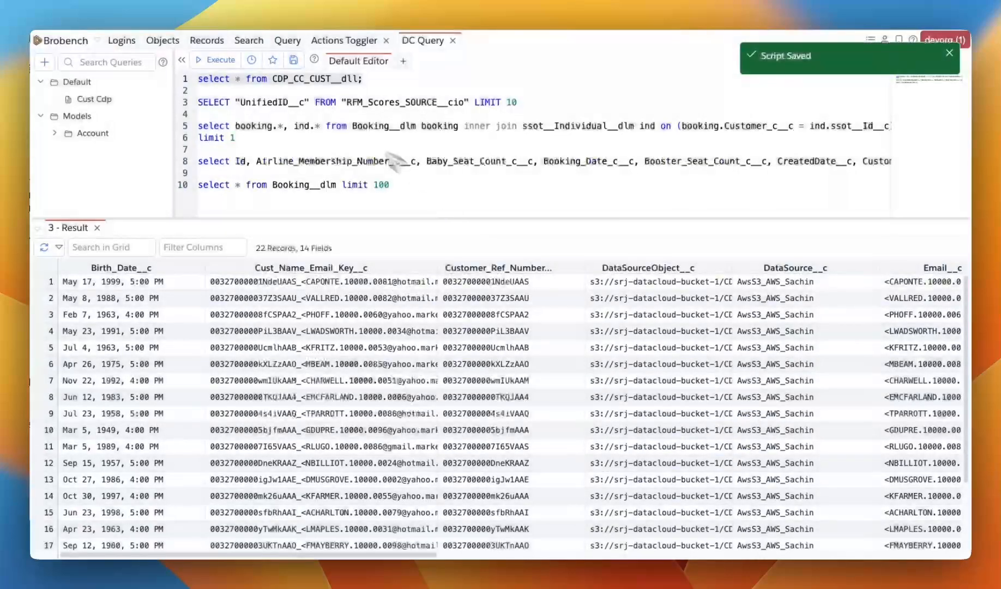
Close the open query result and run Default/Cust Cdp from the favorite queries
click(274, 61)
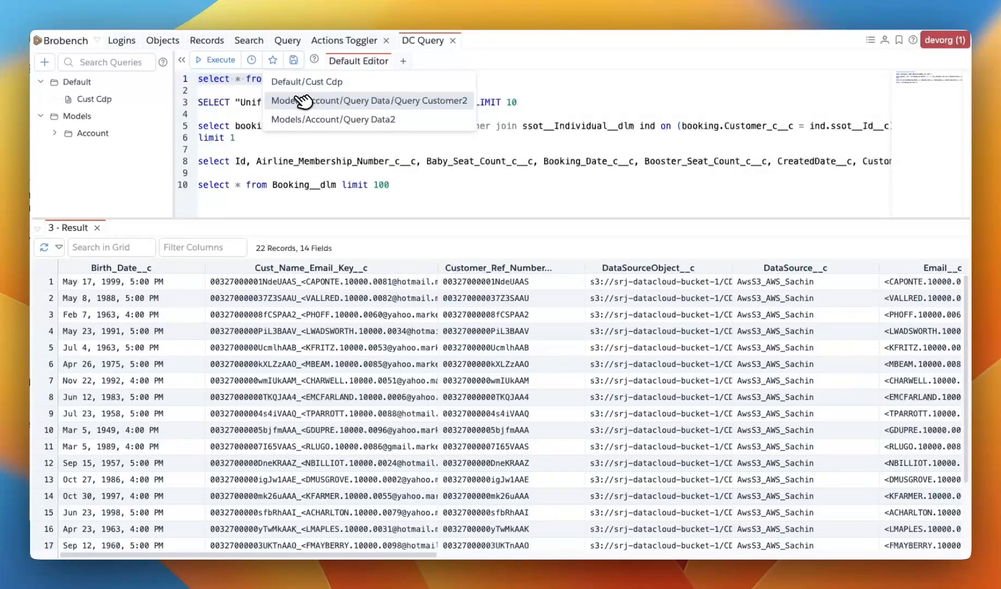
click(236, 139)
click(97, 228)
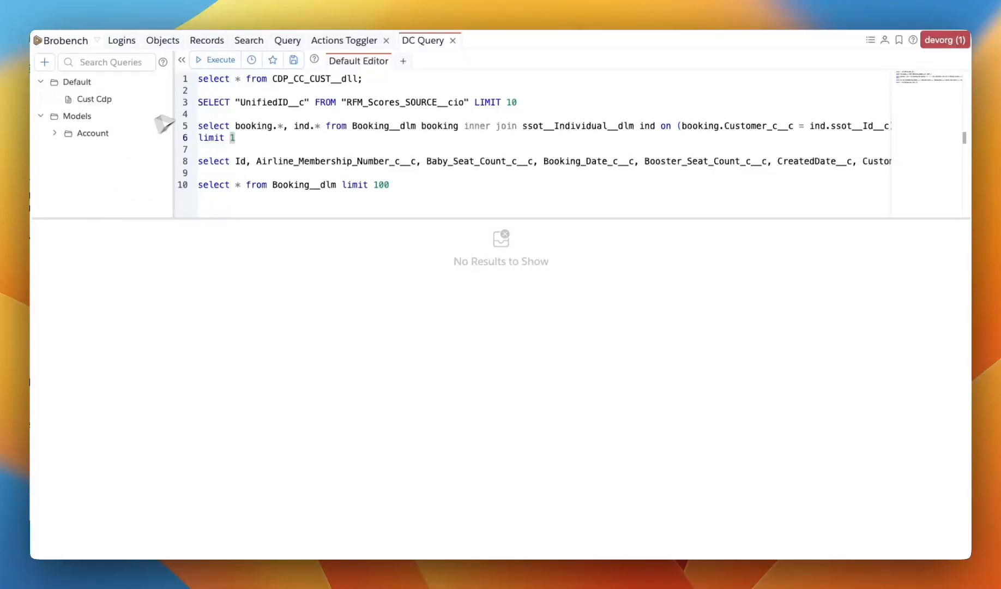
click(273, 61)
click(277, 78)
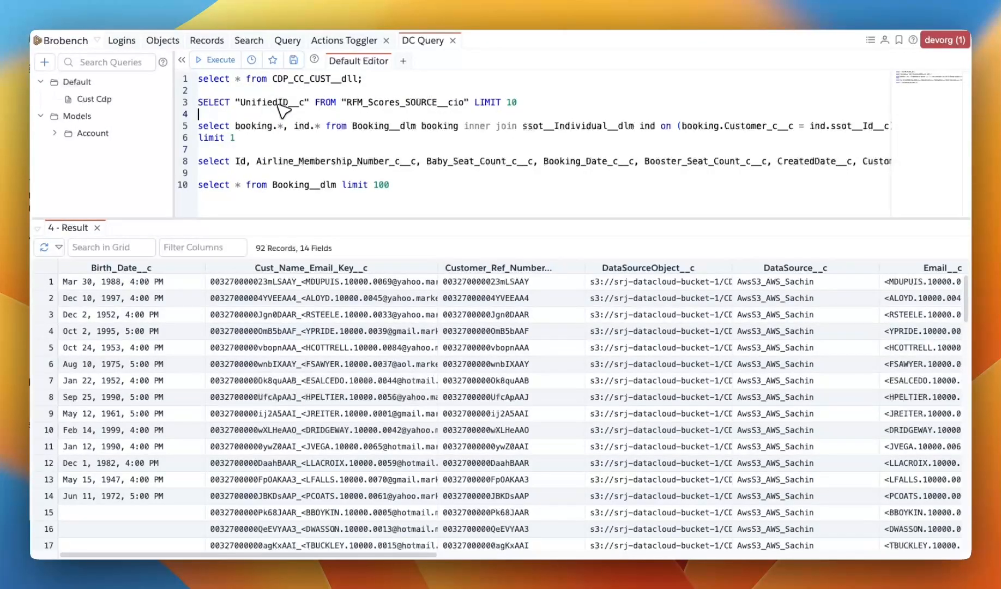
click(280, 94)
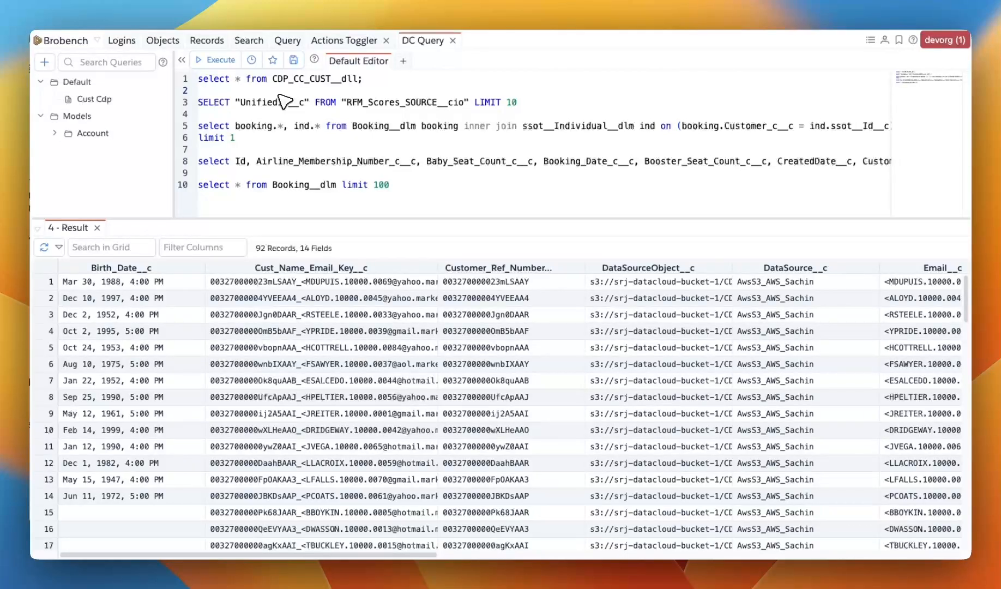